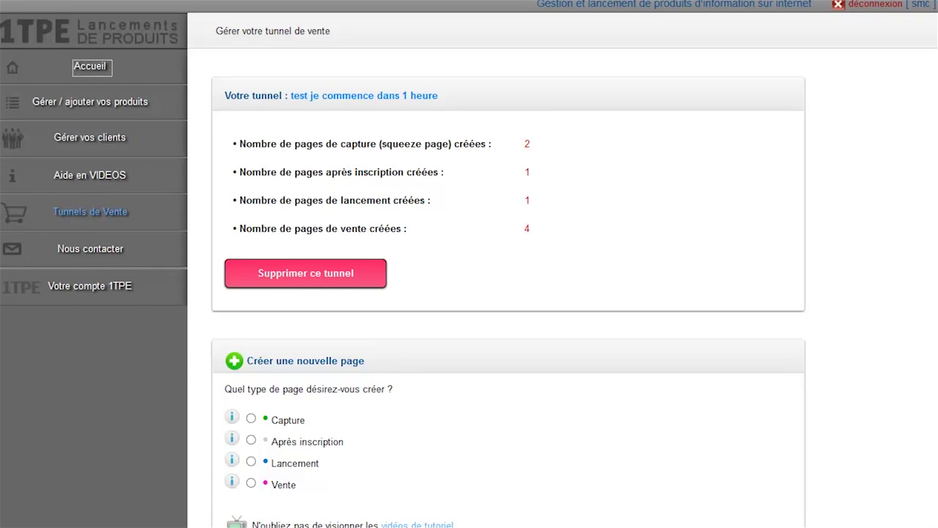
# - Start a new Capture page named "pagesdetest" in the tunnel and proceed to the template selection
pyautogui.scroll(-1, 499, 293)
pyautogui.scroll(-1, 498, 293)
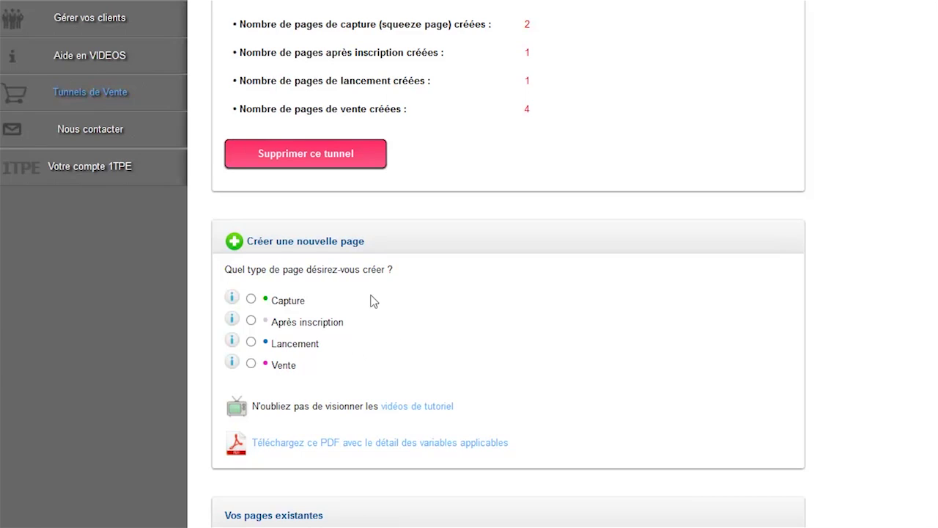
pyautogui.click(252, 298)
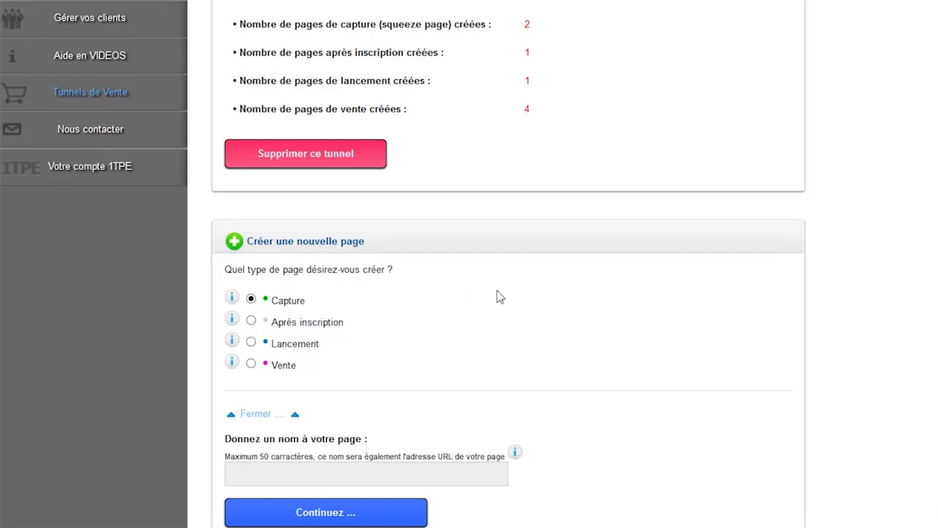
pyautogui.scroll(-2, 499, 296)
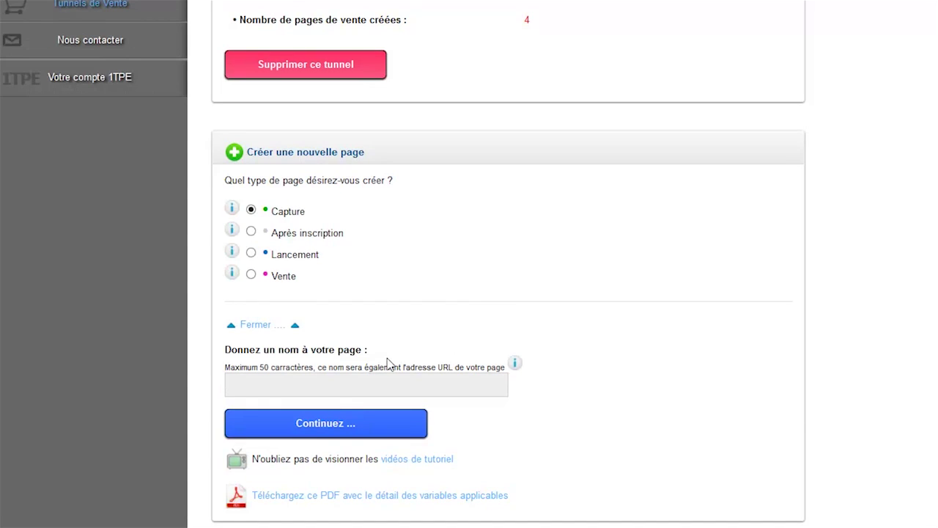
pyautogui.write('pages')
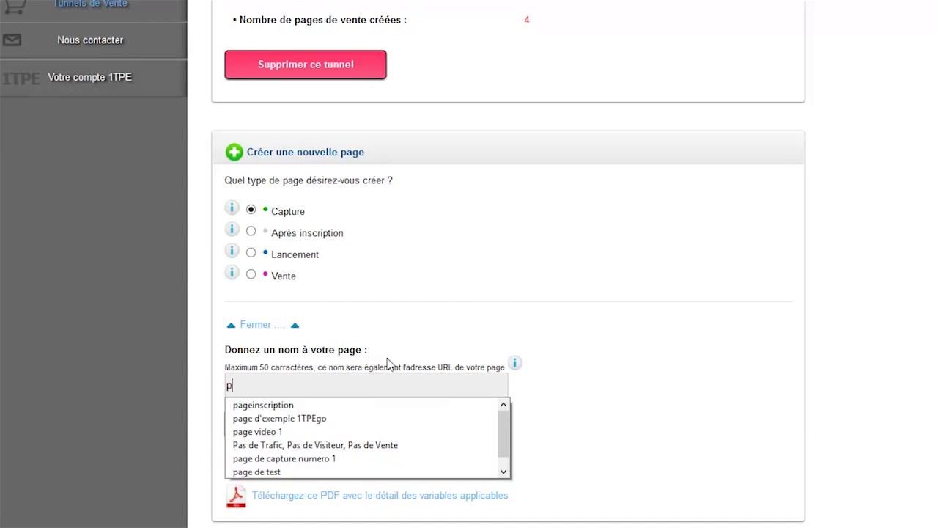
pyautogui.write('d')
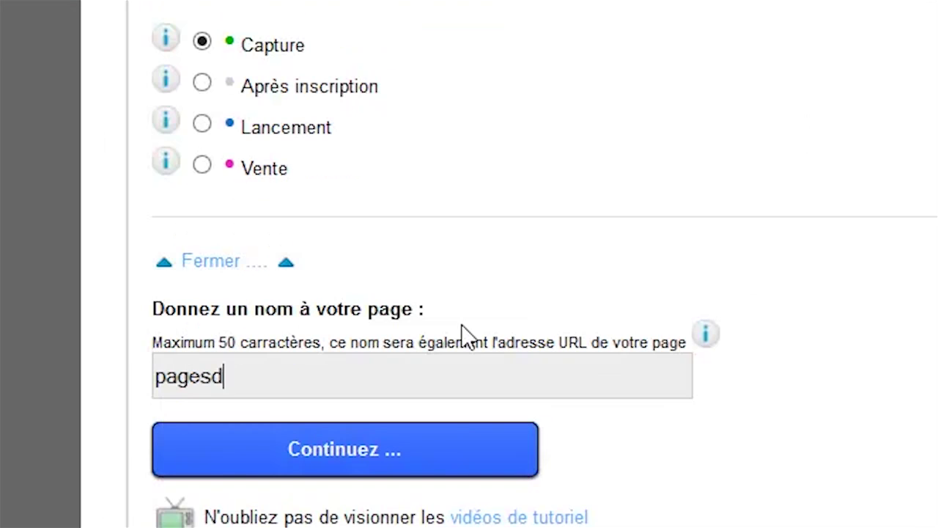
pyautogui.write('etest')
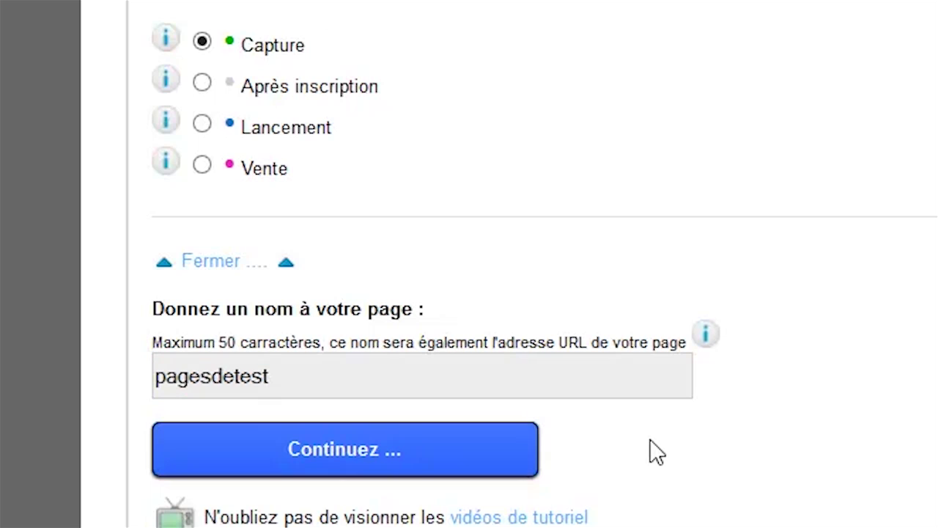
pyautogui.click(345, 458)
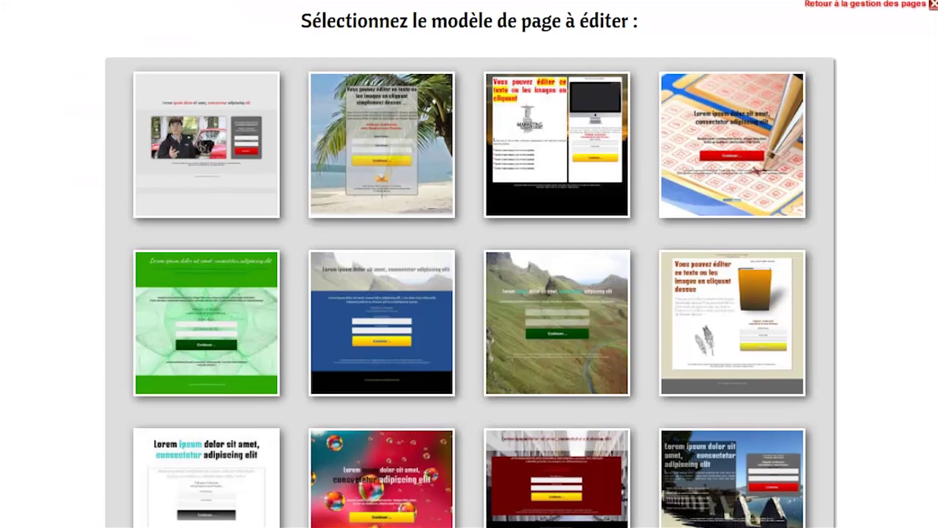
# - Try the green hillside landscape template from the gallery, and return to the tunnel's page management
pyautogui.scroll(-5, 468, 294)
pyautogui.scroll(5, 935, 291)
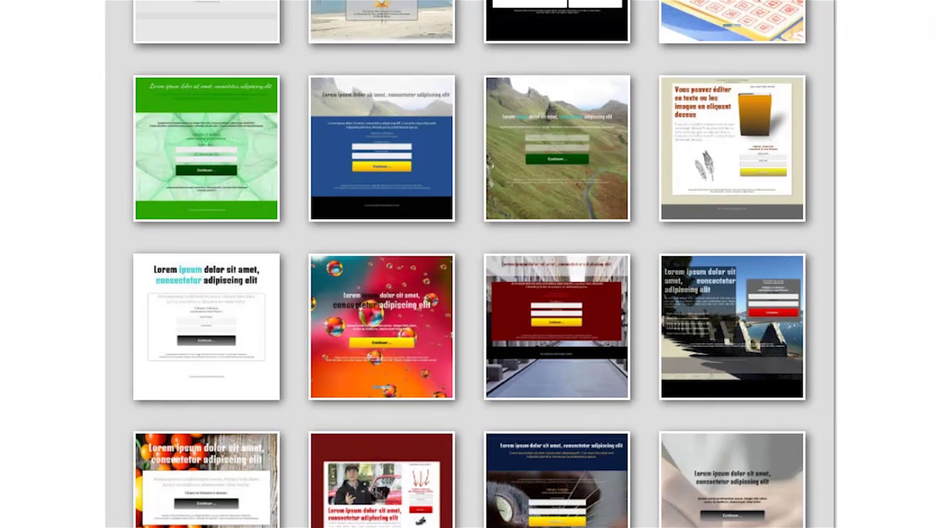
pyautogui.scroll(-1, 758, 393)
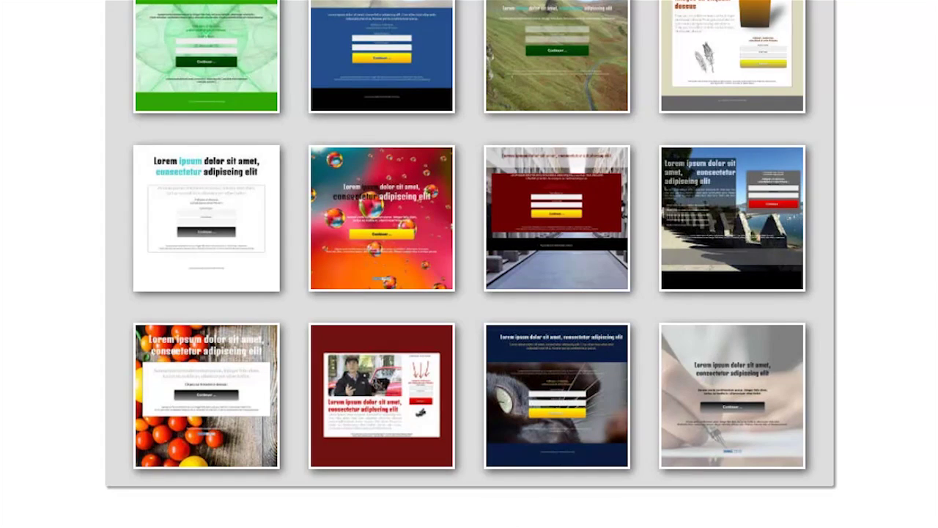
pyautogui.scroll(1, 469, 264)
pyautogui.click(530, 220)
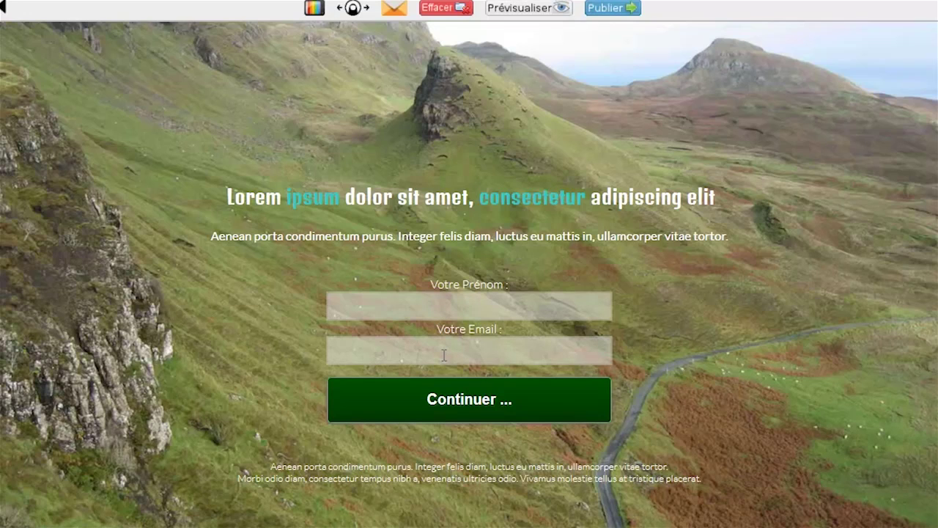
pyautogui.click(4, 8)
# - Create a Capture page named "pagesdetest" using the template with a hand writing with a pen as background
pyautogui.scroll(-3, 395, 271)
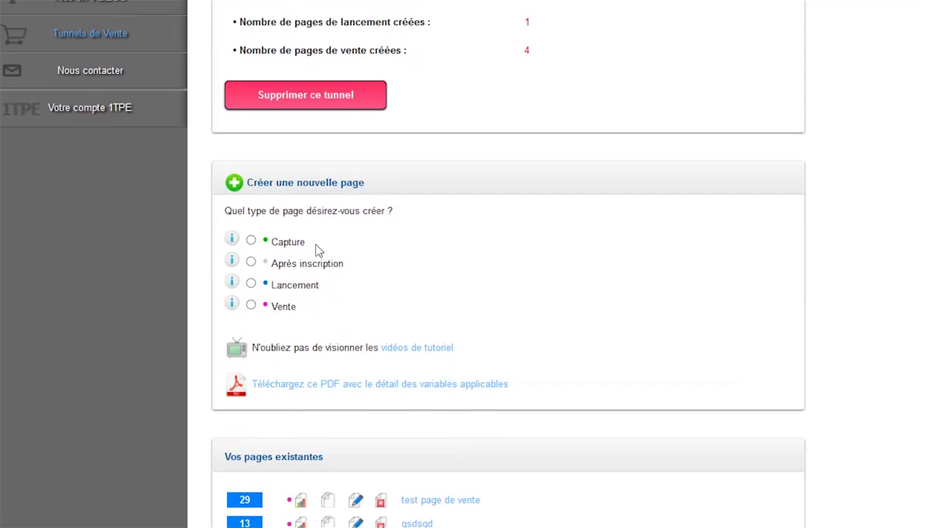
pyautogui.click(251, 241)
pyautogui.click(310, 407)
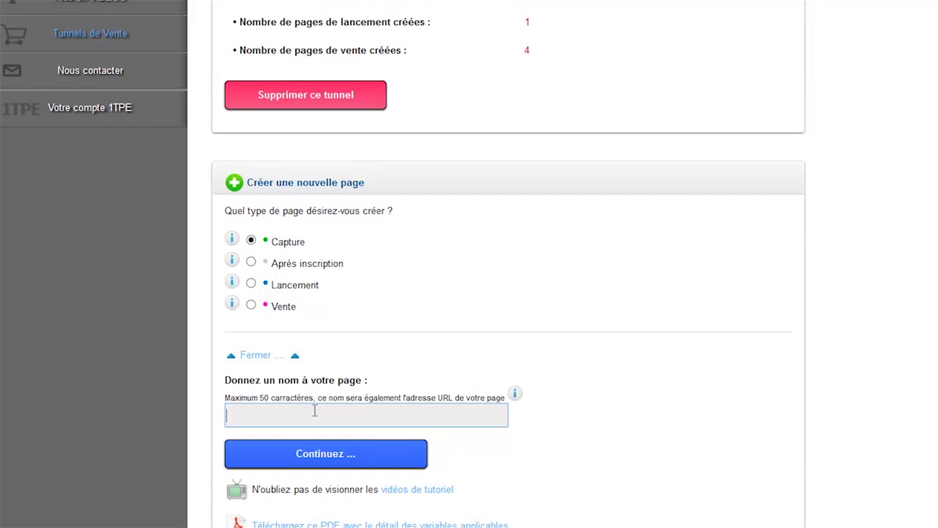
pyautogui.scroll(-2, 307, 404)
pyautogui.write('pages')
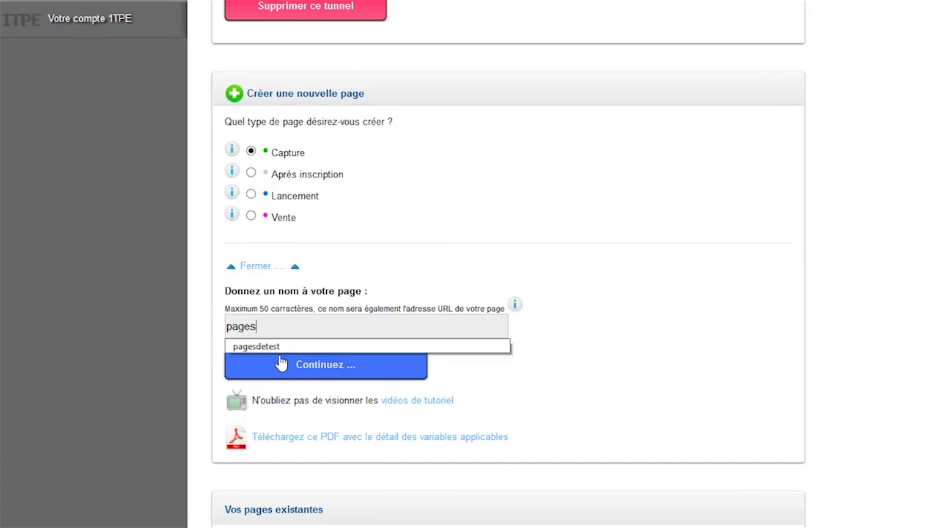
pyautogui.click(341, 347)
pyautogui.click(346, 366)
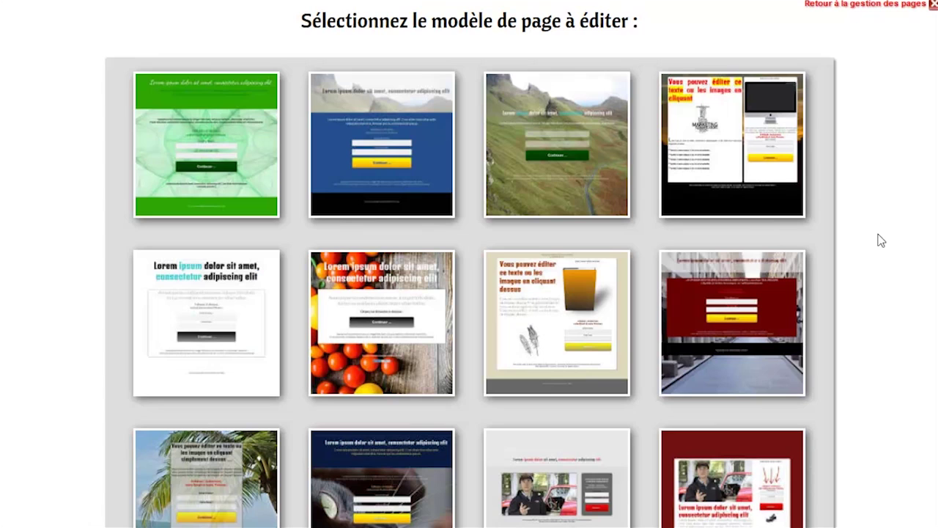
pyautogui.scroll(-5, 877, 266)
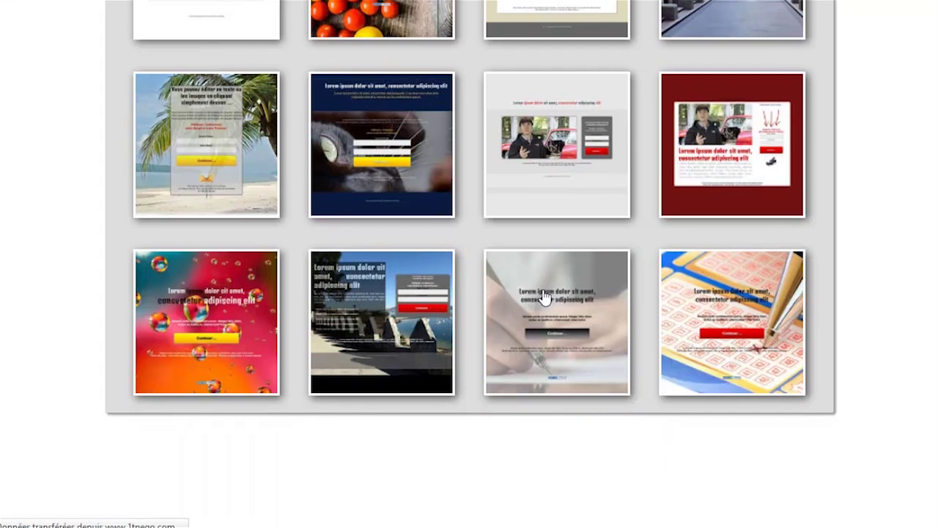
pyautogui.click(619, 330)
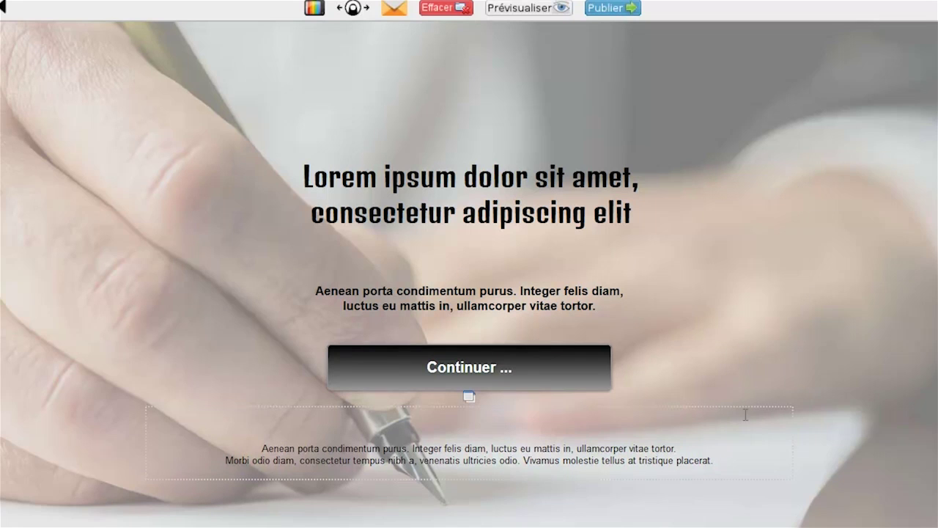
# - Preview the page, check the sign-up pop-up behind the "Continuer ..." button, and return to editing
pyautogui.click(519, 8)
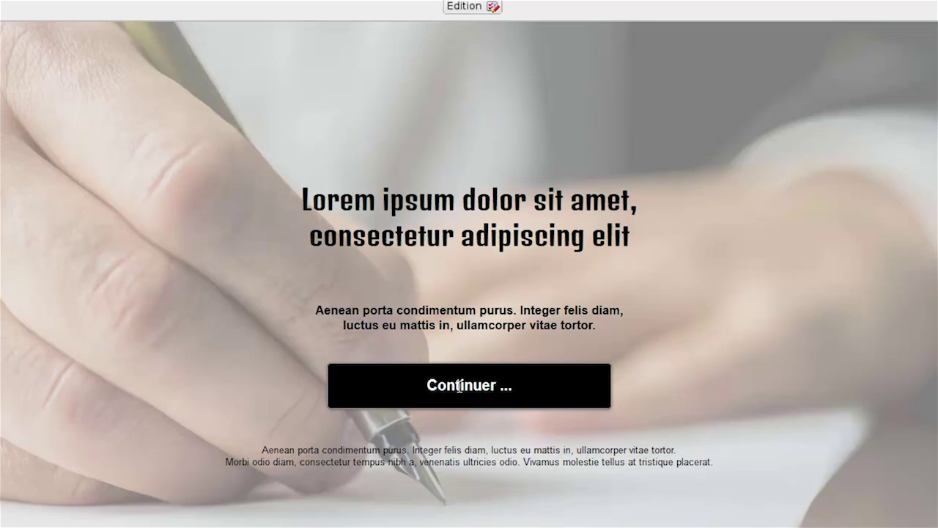
pyautogui.click(482, 388)
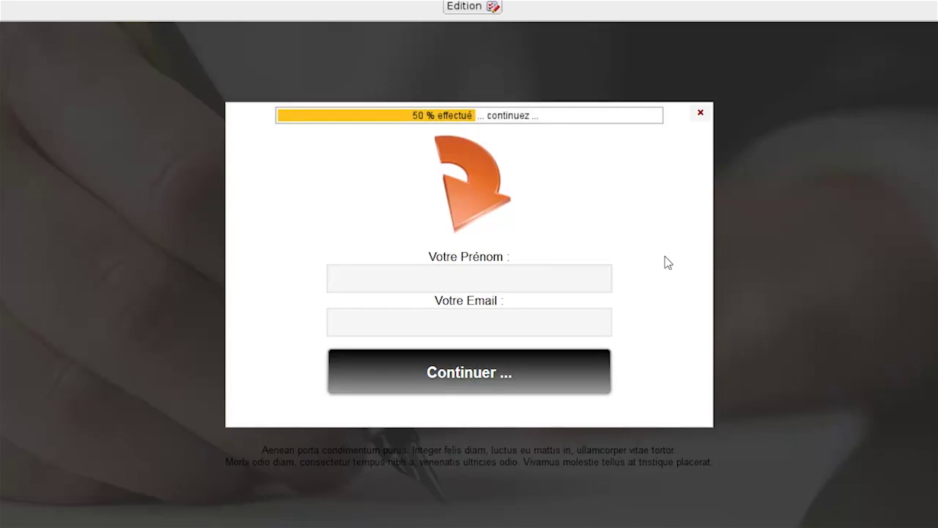
pyautogui.click(360, 278)
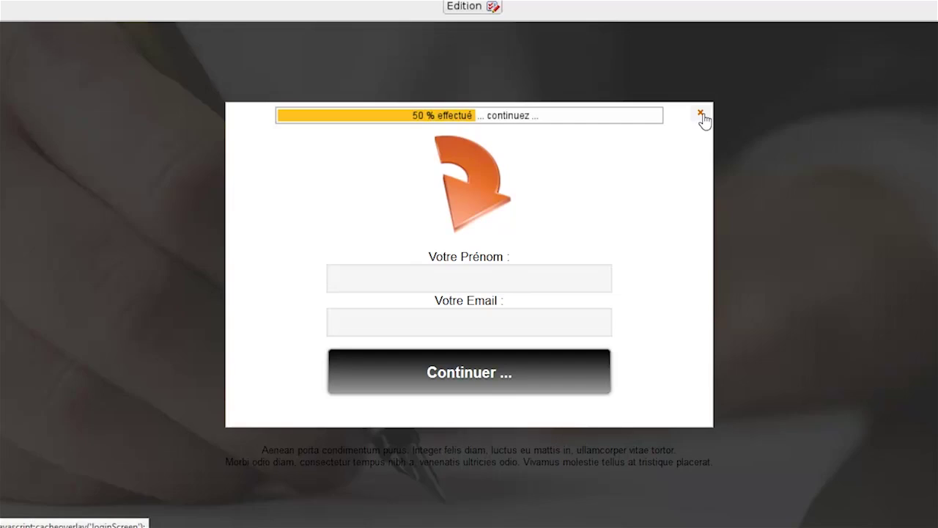
pyautogui.click(701, 116)
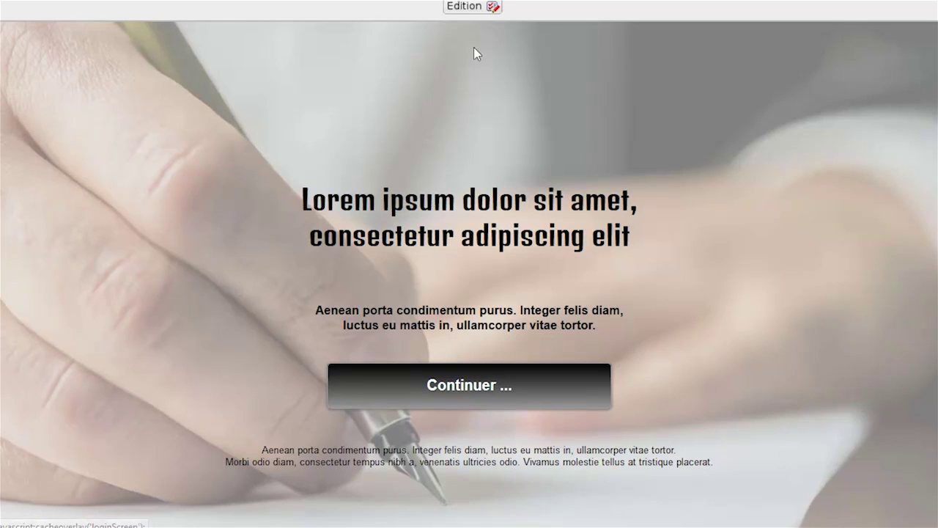
pyautogui.click(465, 7)
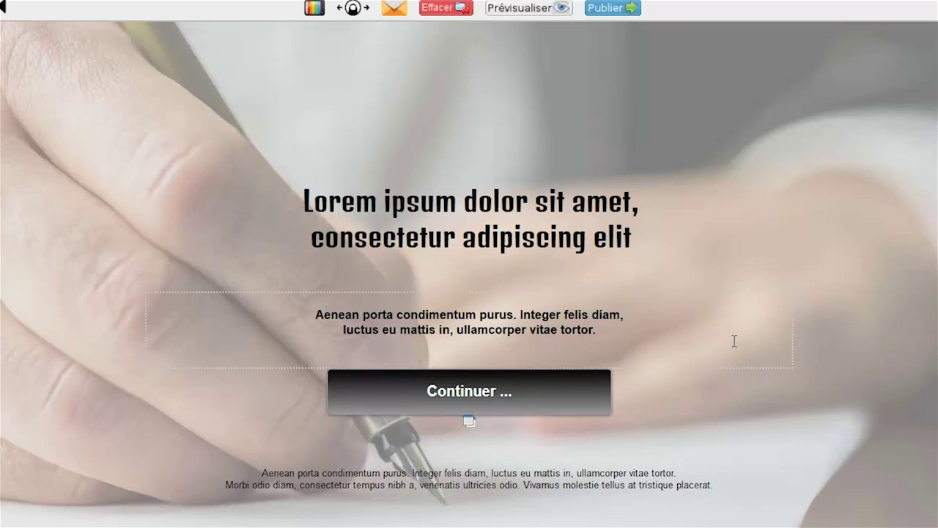
# - Color the word "consectetur" in the headline red
pyautogui.moveTo(453, 238); pyautogui.dragTo(316, 236)
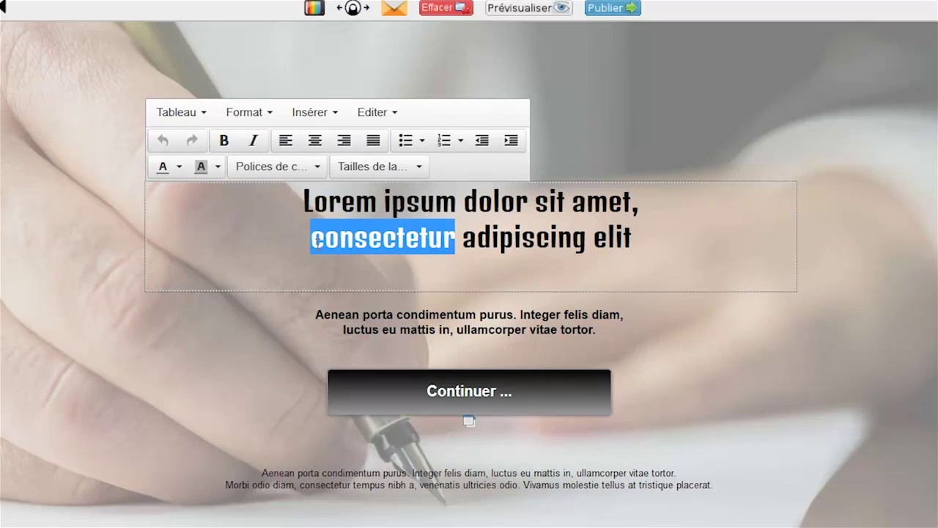
pyautogui.click(179, 166)
pyautogui.click(194, 234)
pyautogui.click(561, 258)
# - Add a third headline line reading "Ajouter du texte ..." and remove the surplus blank line below it
pyautogui.click(635, 235)
pyautogui.press('Return')
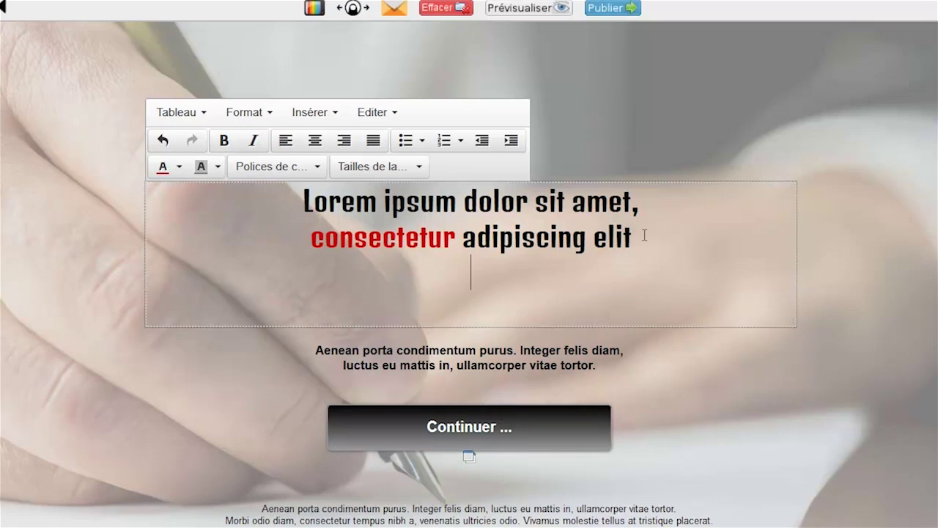
pyautogui.write('Ajouter du texte')
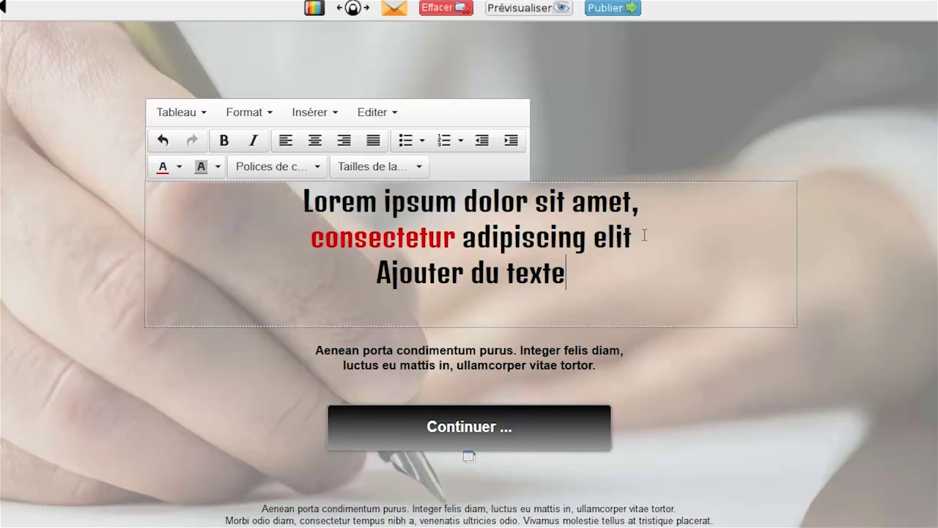
pyautogui.write(' ...')
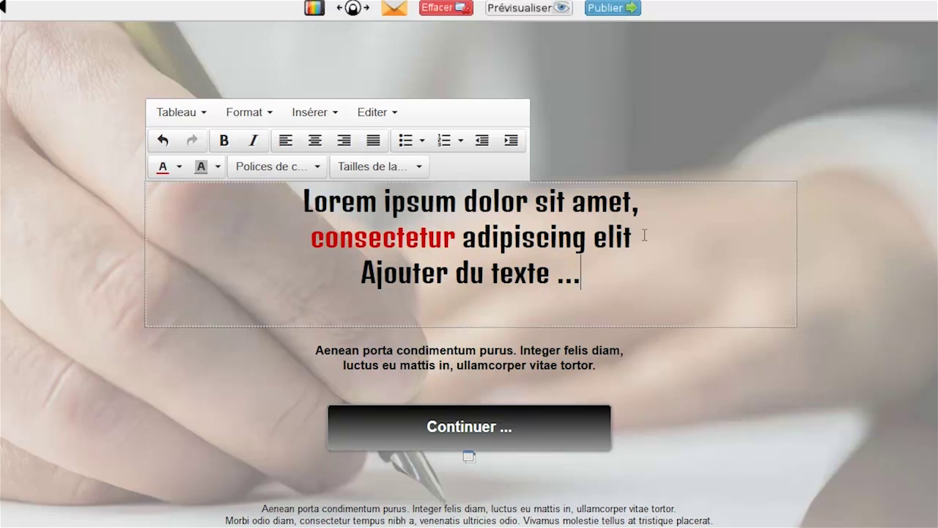
pyautogui.press('BackSpace')
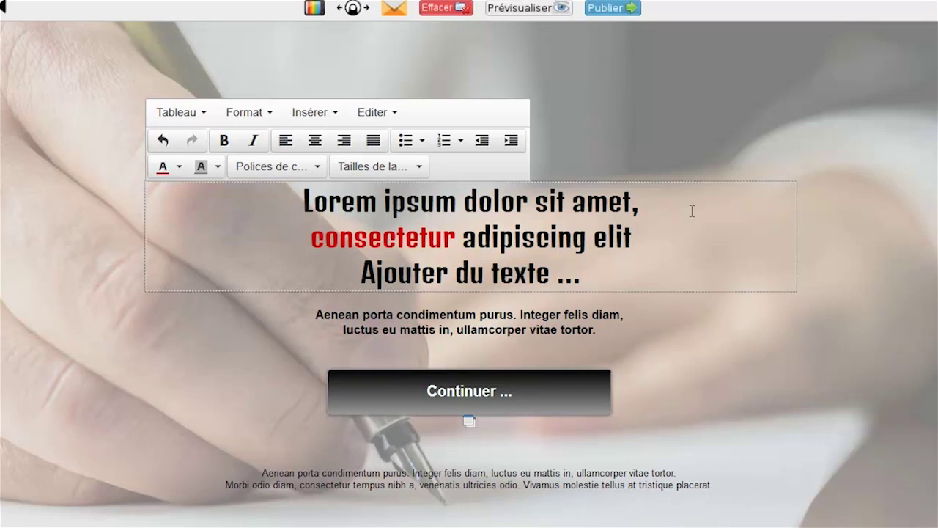
pyautogui.click(839, 228)
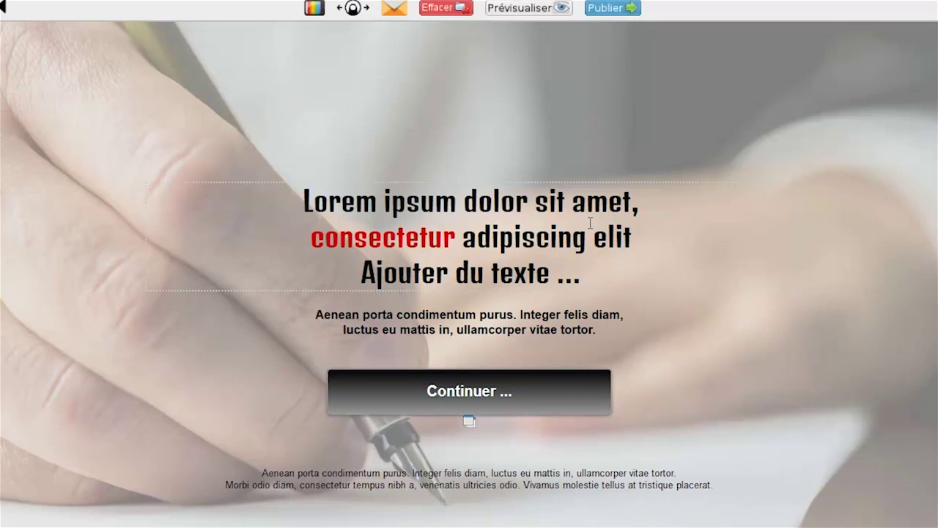
# - Change the label of the black button to "Continuer ici ..."
pyautogui.scroll(-2, 700, 303)
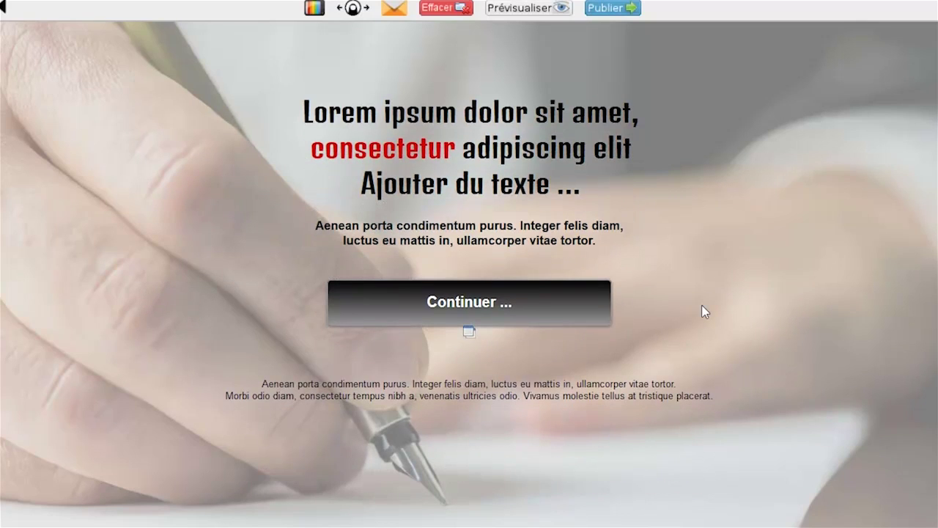
pyautogui.scroll(2, 701, 304)
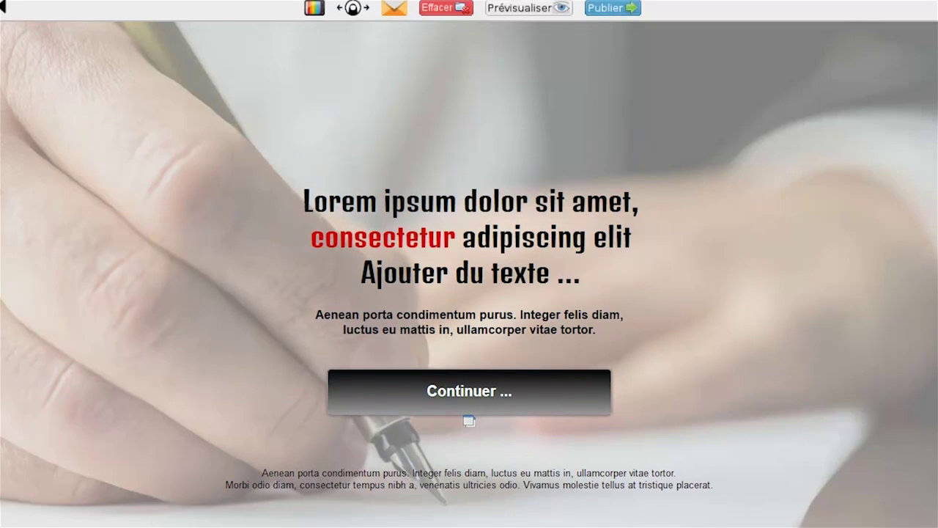
pyautogui.scroll(-1, 733, 378)
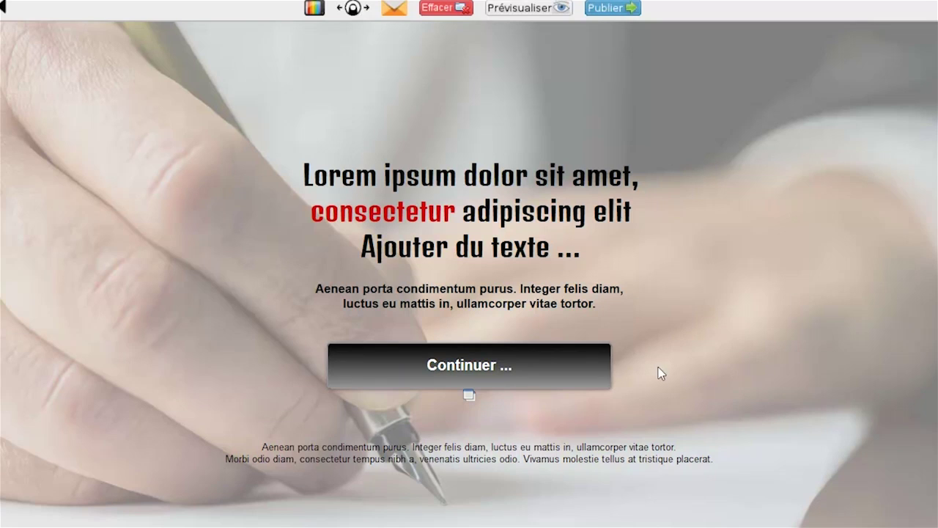
pyautogui.click(502, 369)
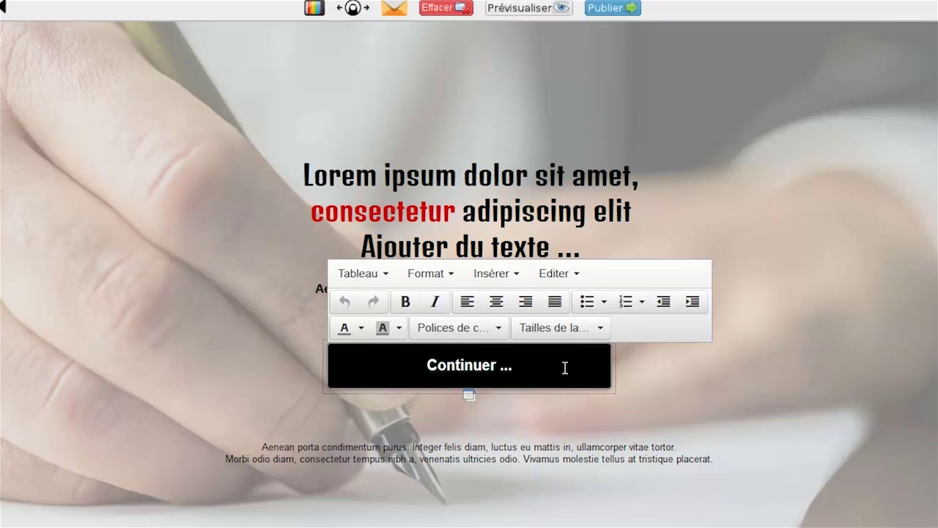
pyautogui.write('ici')
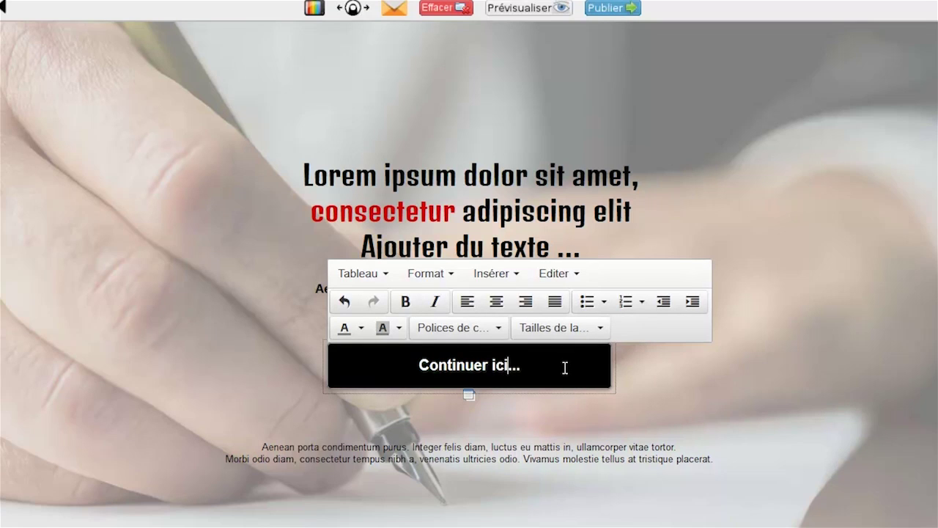
pyautogui.click(736, 371)
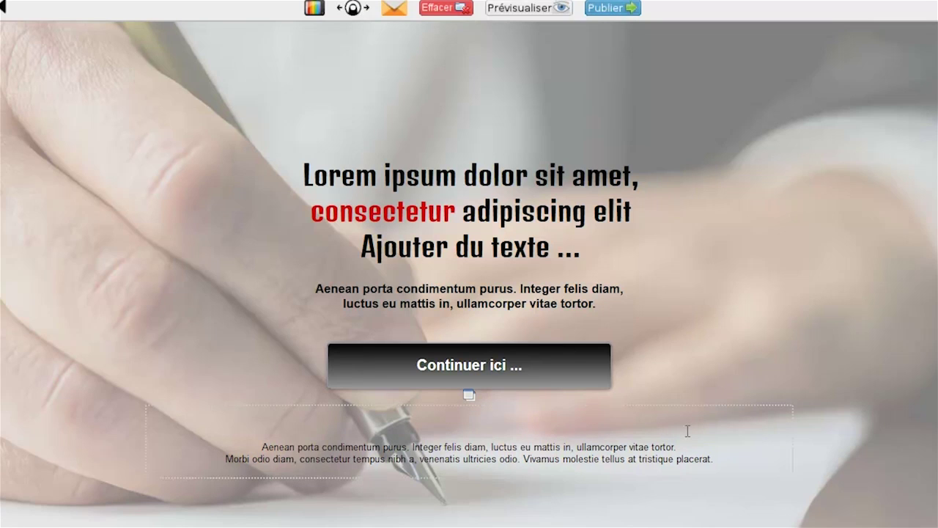
# - Open the sign-up pop-up and change its field labels to "Votre Prénom SVP :" and "Votre Meilleur Email :"
pyautogui.moveTo(470, 397)
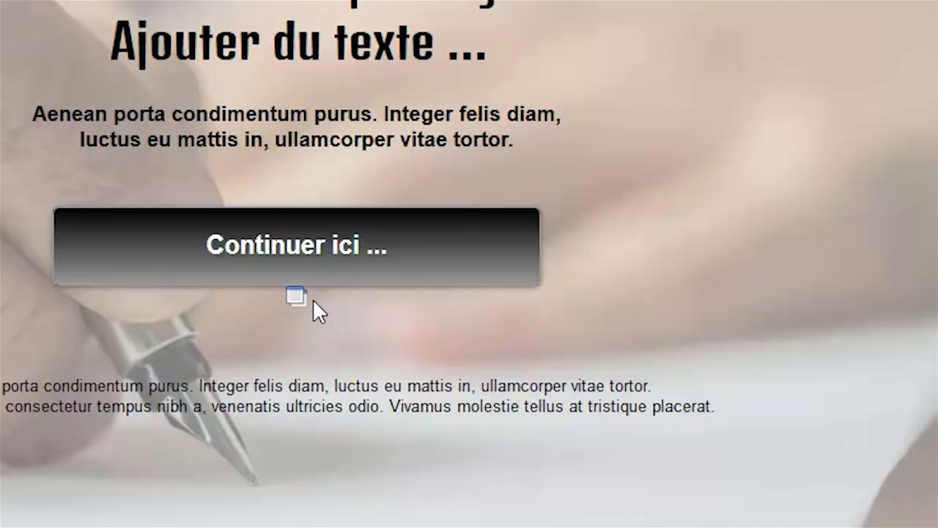
pyautogui.moveTo(297, 298)
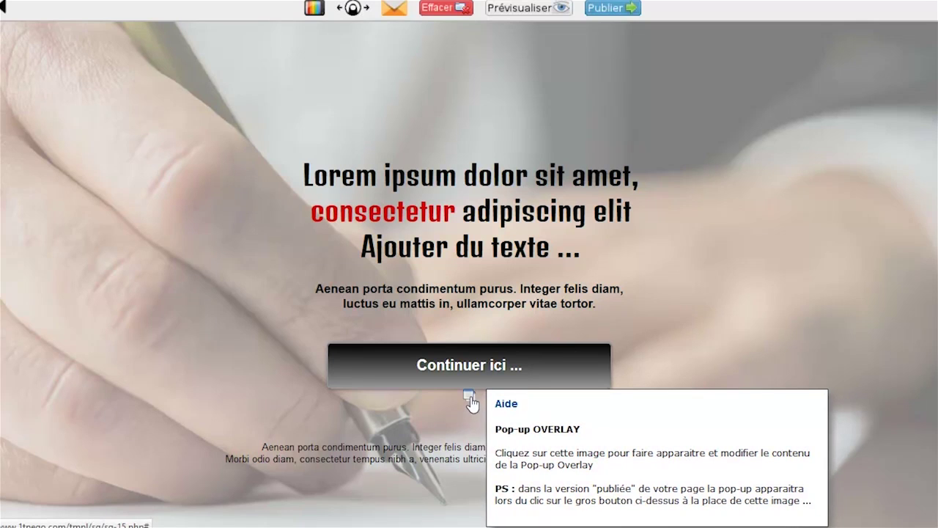
pyautogui.click(469, 398)
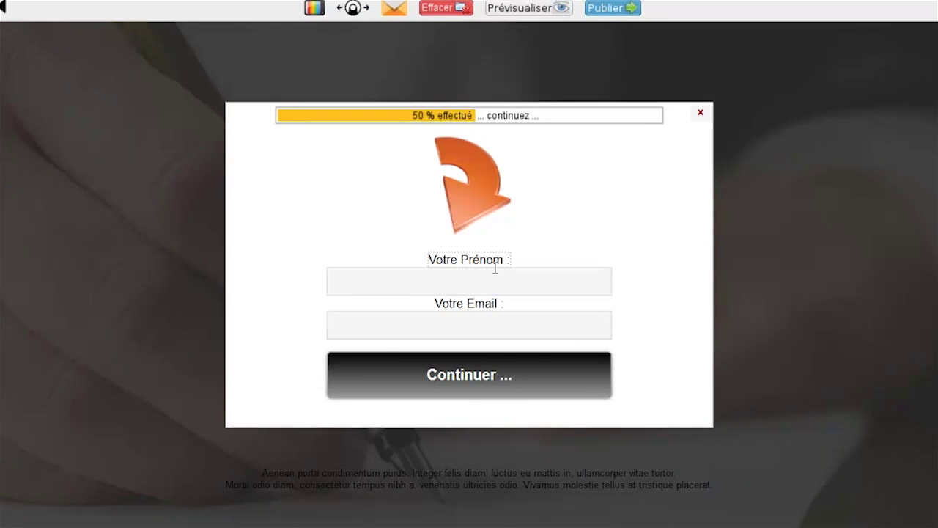
pyautogui.click(461, 259)
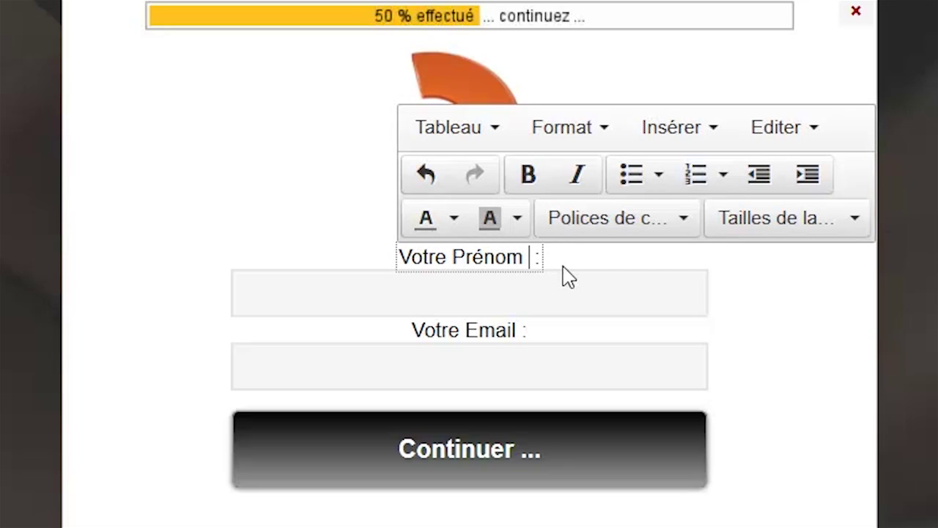
pyautogui.write('SVP')
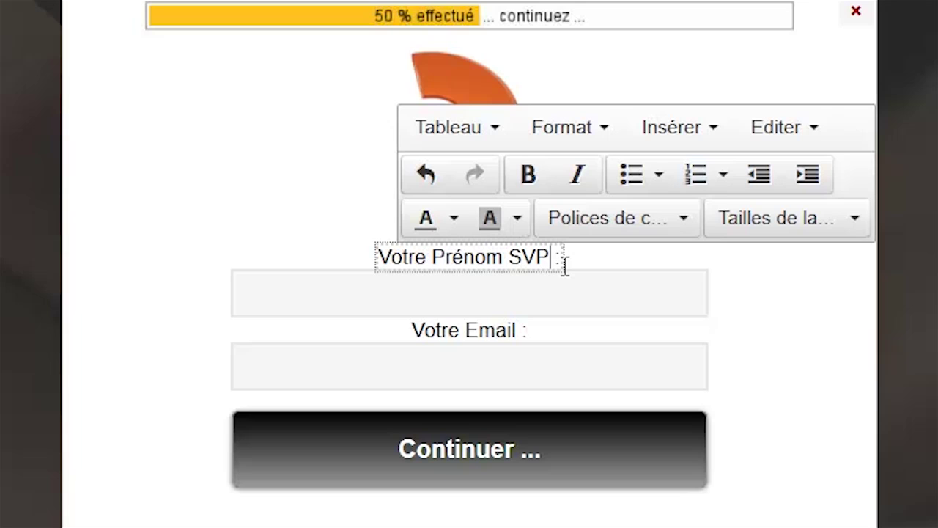
pyautogui.click(476, 335)
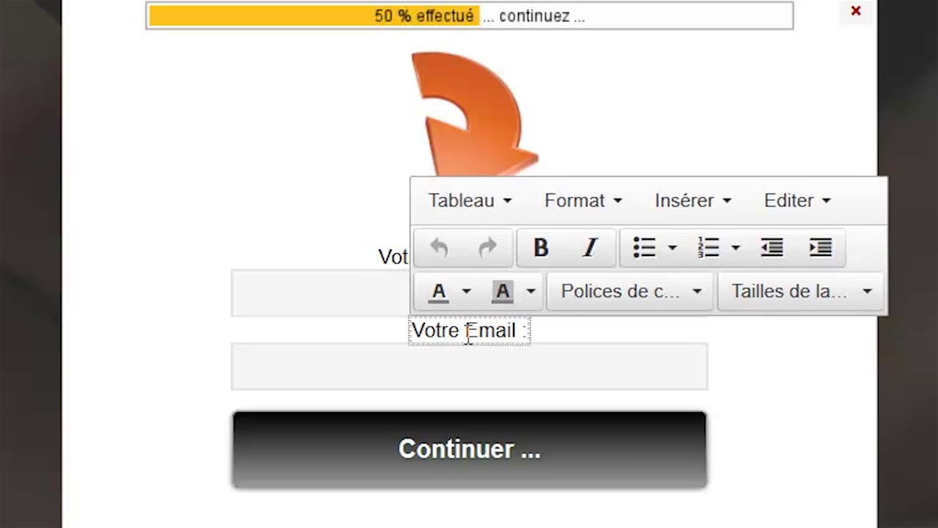
pyautogui.write('Meilleur')
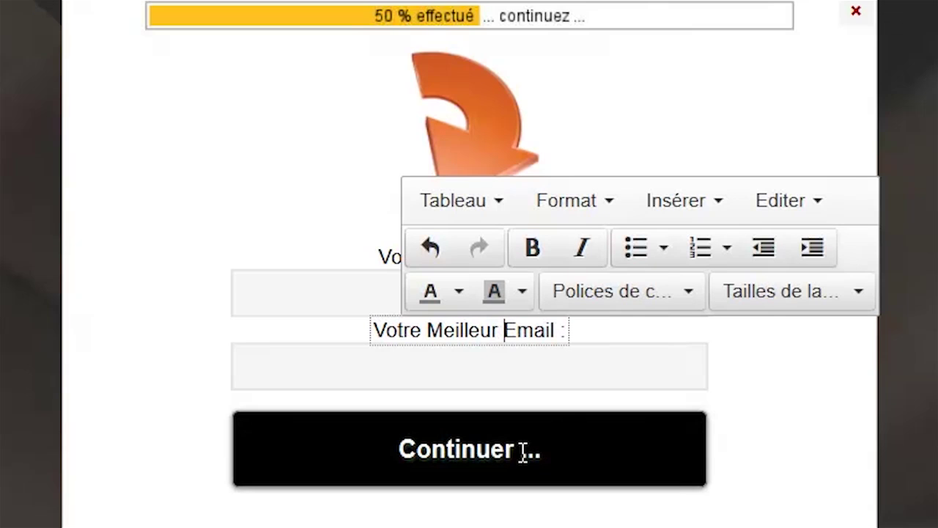
# - Change the label of the pop-up's black button to "Continuer Maintenant ..."
pyautogui.click(522, 450)
pyautogui.write('Maintenant')
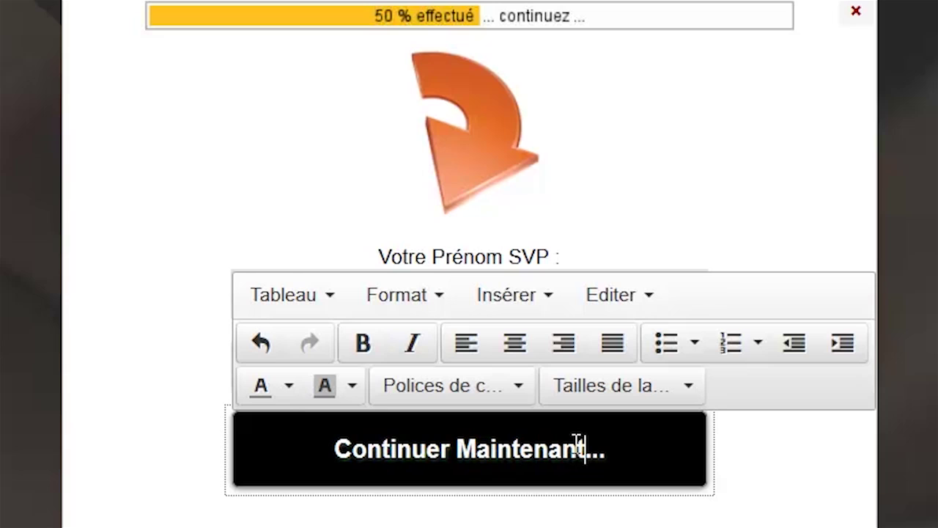
pyautogui.click(795, 478)
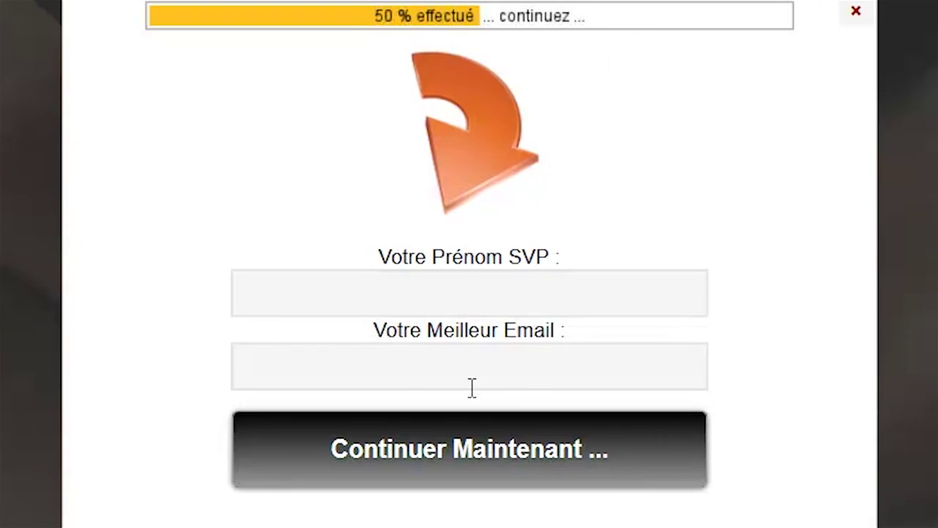
# - Give the word "Prénom" in the first field label a pale yellow background color
pyautogui.click(503, 256)
pyautogui.moveTo(502, 256); pyautogui.dragTo(432, 257)
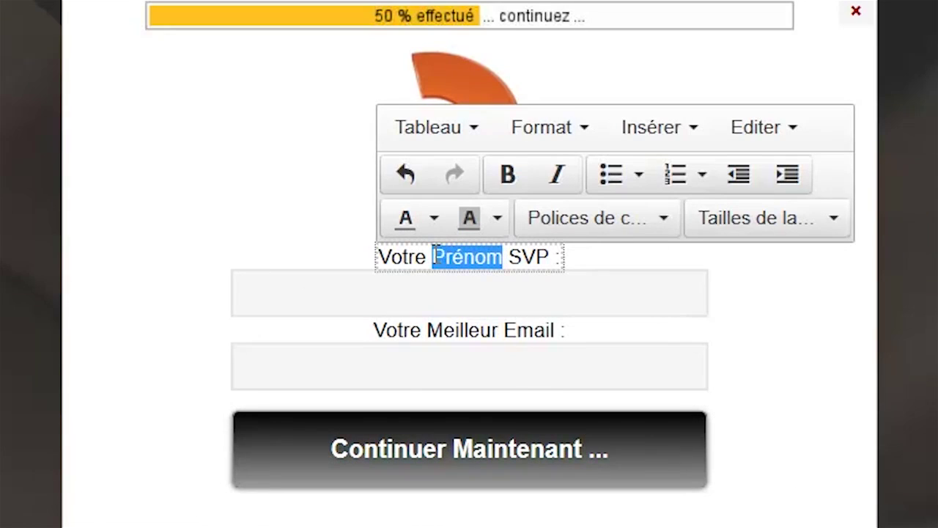
pyautogui.click(497, 220)
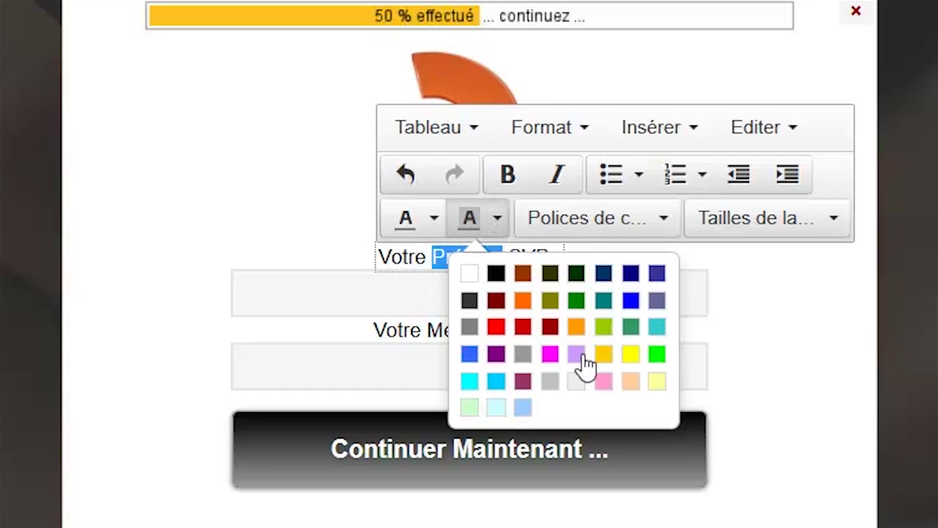
pyautogui.click(654, 386)
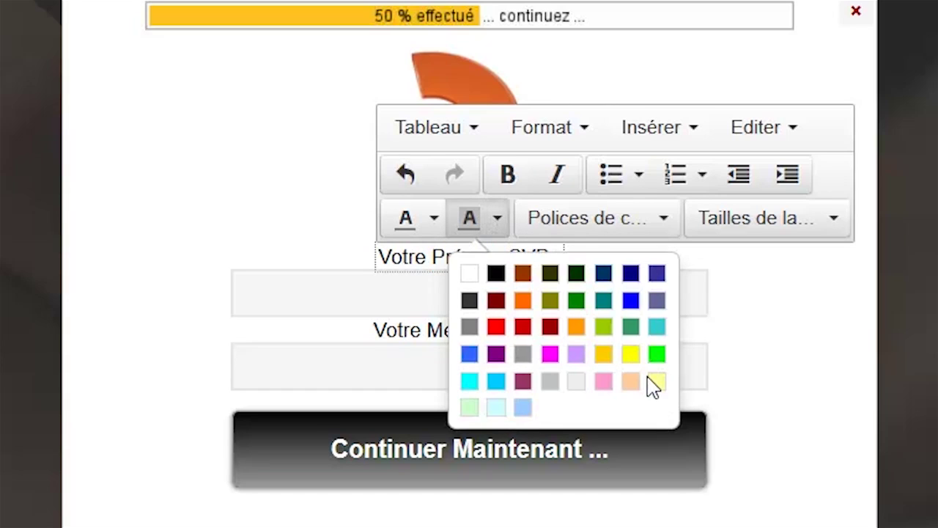
pyautogui.click(653, 382)
pyautogui.click(788, 299)
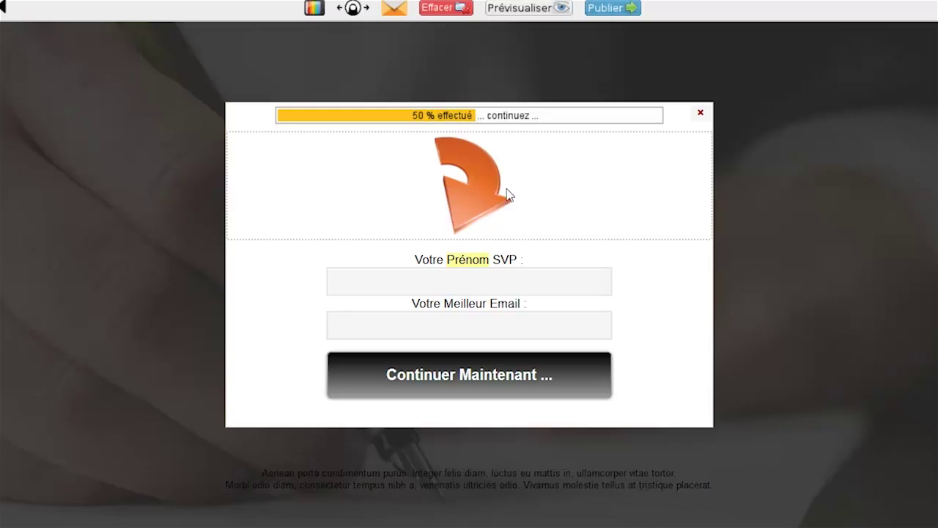
# - Replace the pop-up's orange arrow with the white smartphone picture from the "Petites images" gallery
pyautogui.click(479, 192)
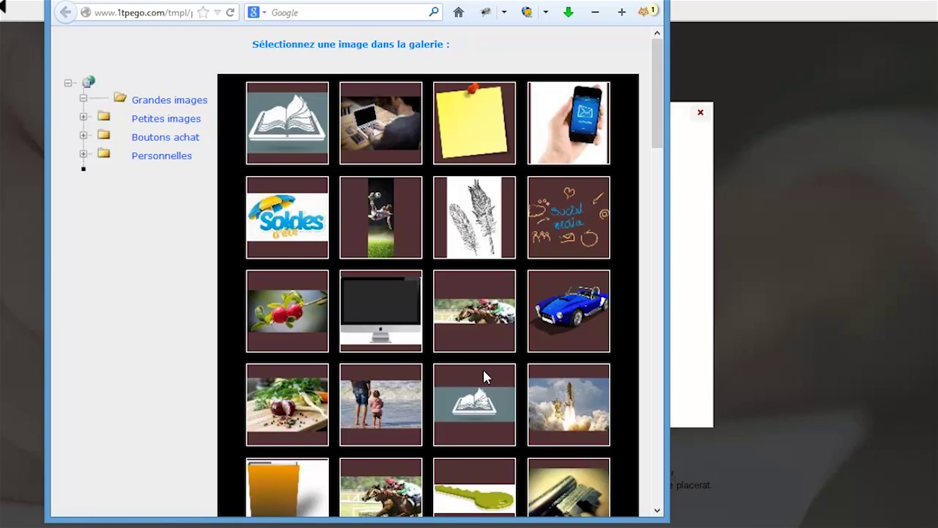
pyautogui.moveTo(657, 121)
pyautogui.mouseDown()
pyautogui.moveTo(657, 231)
pyautogui.moveTo(658, 118)
pyautogui.mouseUp()
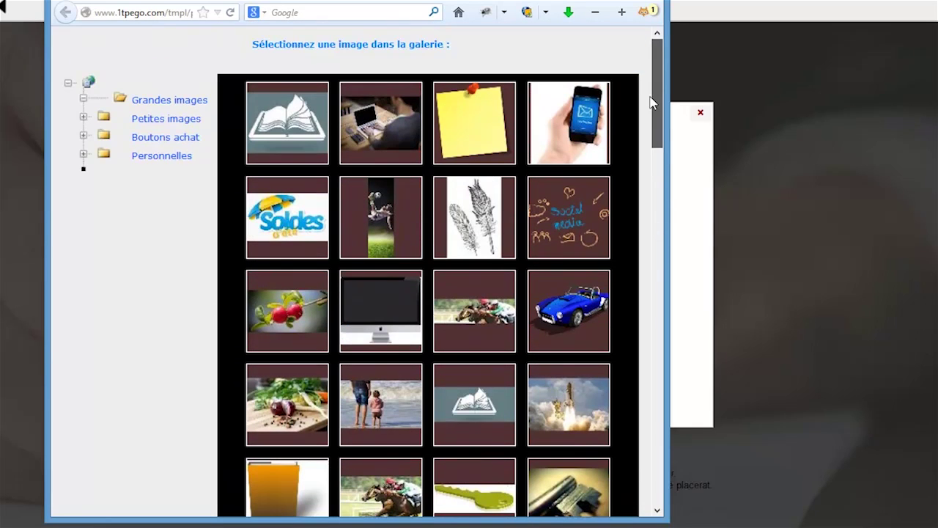
pyautogui.click(161, 158)
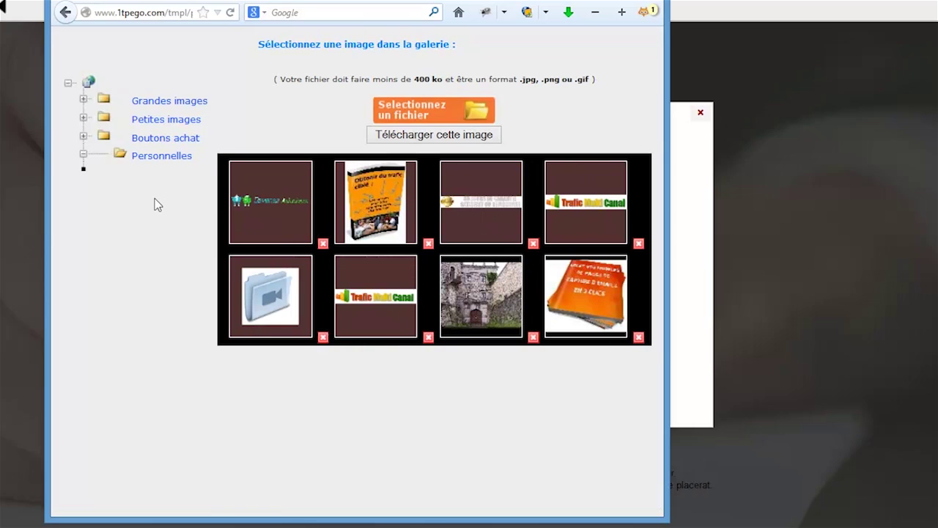
pyautogui.click(162, 121)
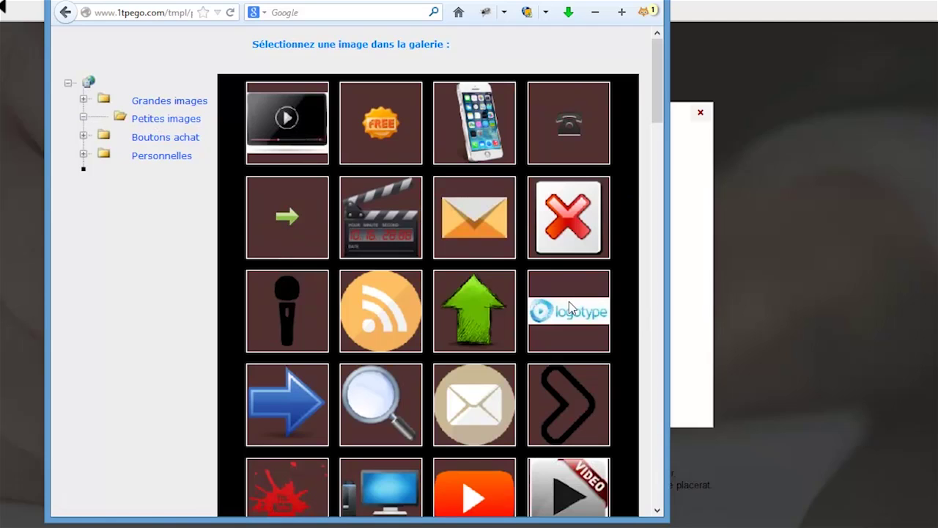
pyautogui.click(477, 123)
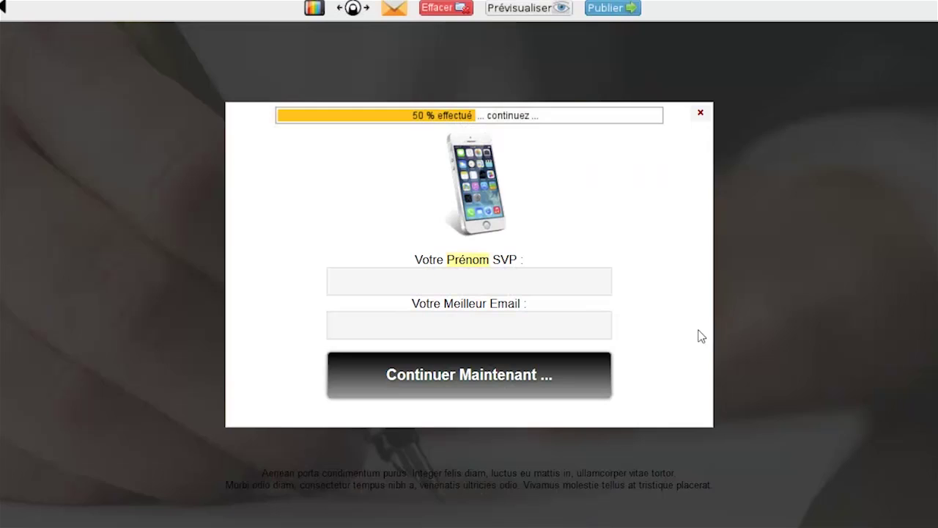
# - Swap the pop-up's smartphone picture for the blue book from the "Petites images" gallery
pyautogui.click(472, 191)
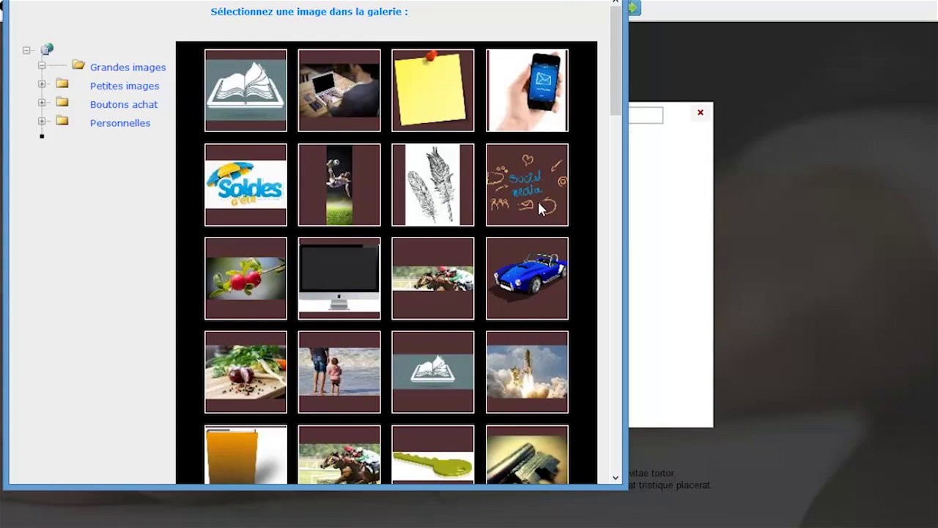
pyautogui.click(126, 89)
pyautogui.scroll(-5, 491, 328)
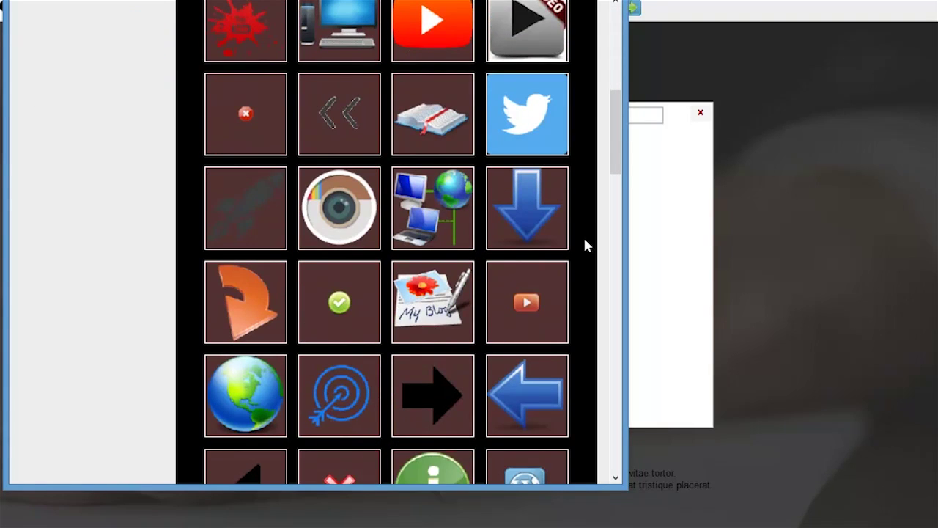
pyautogui.moveTo(614, 170); pyautogui.dragTo(623, 462)
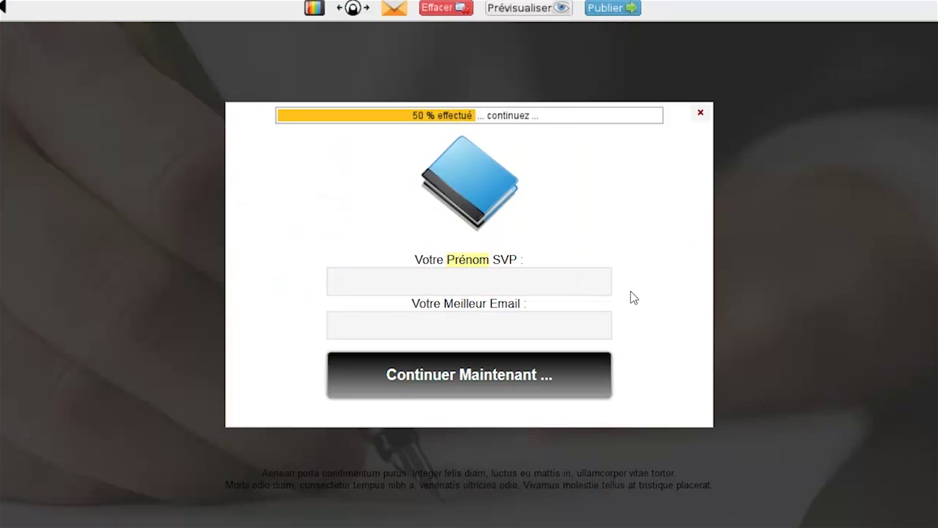
# - Set the pop-up's picture to the blue folder with a video camera from the "Personnelles" gallery and close the pop-up
pyautogui.click(482, 180)
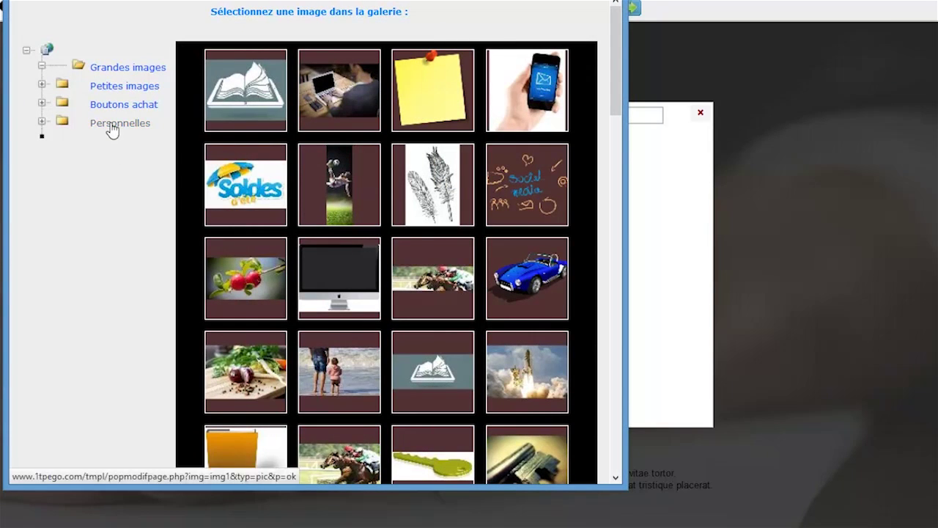
pyautogui.click(112, 126)
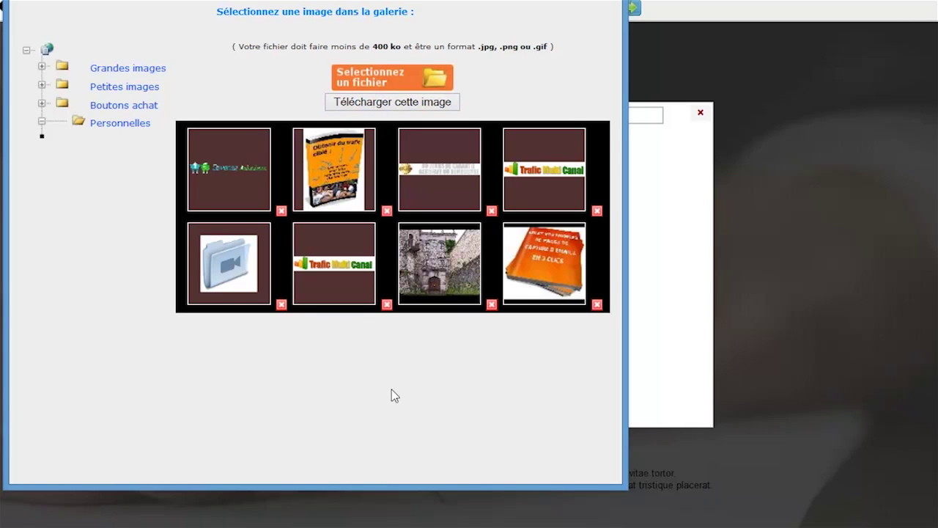
pyautogui.click(219, 266)
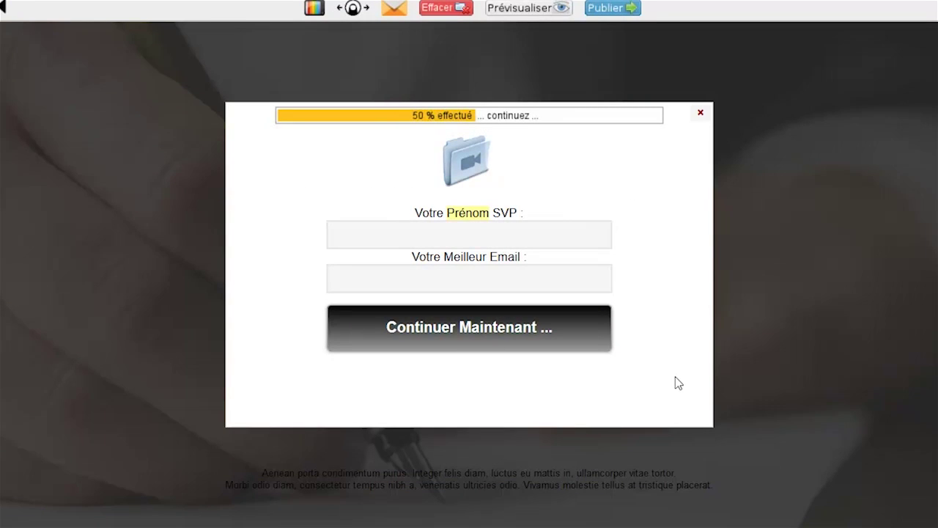
pyautogui.click(700, 116)
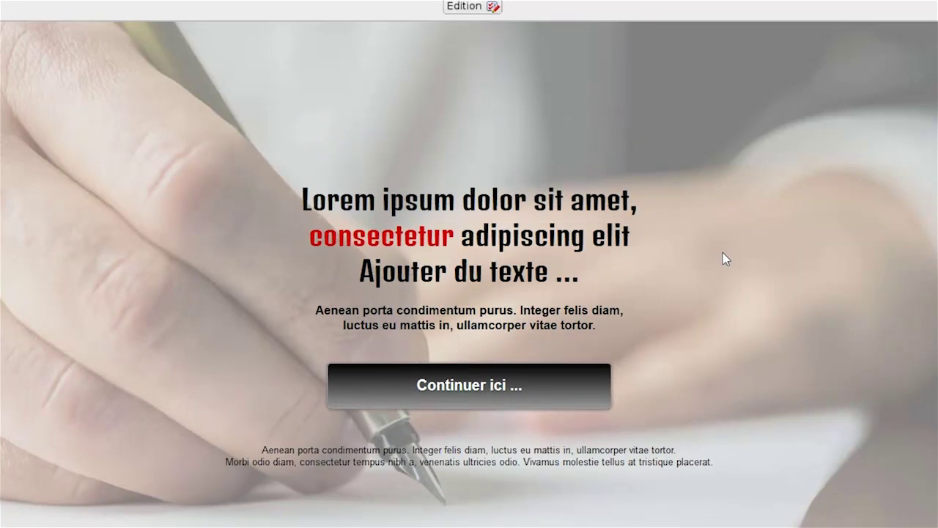
# - Look over the previewed page from headline to footer and return to editing
pyautogui.scroll(-2, 723, 260)
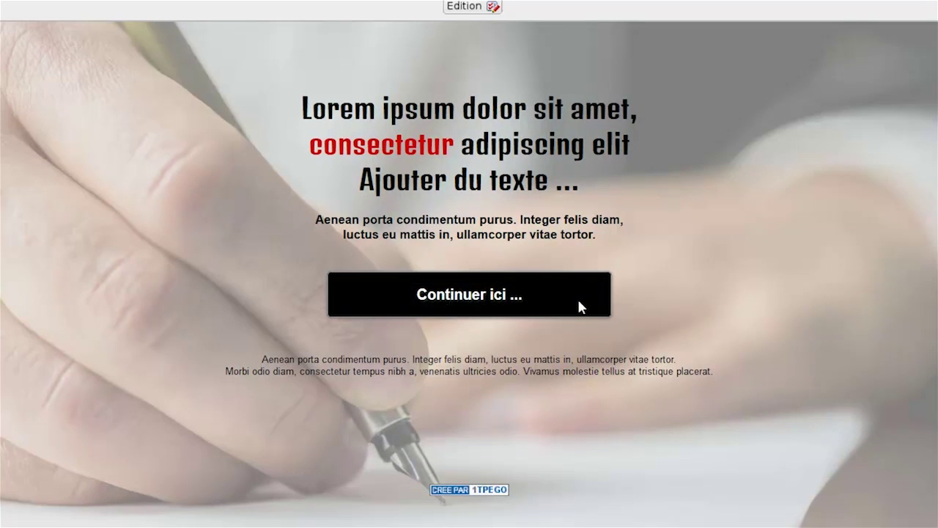
pyautogui.scroll(2, 796, 250)
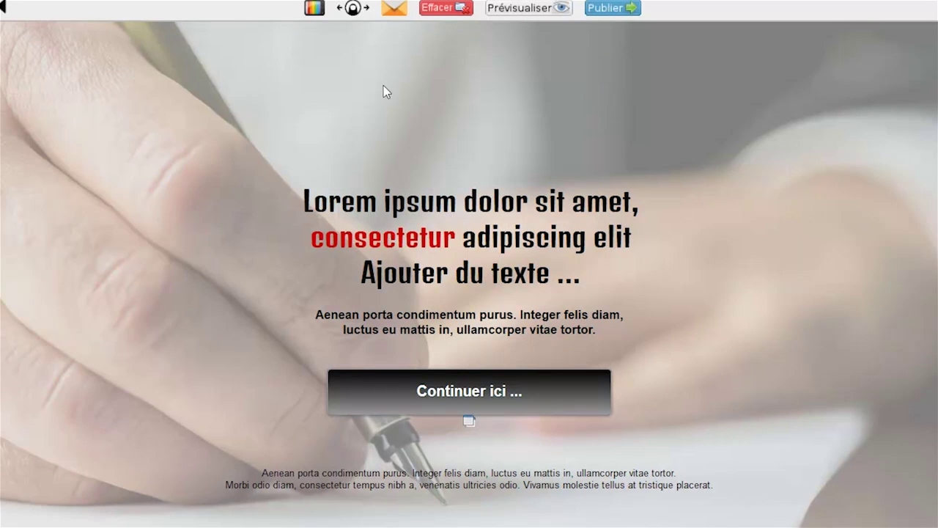
# - Change the page background to the cloudy sky image from the general background gallery
pyautogui.click(315, 11)
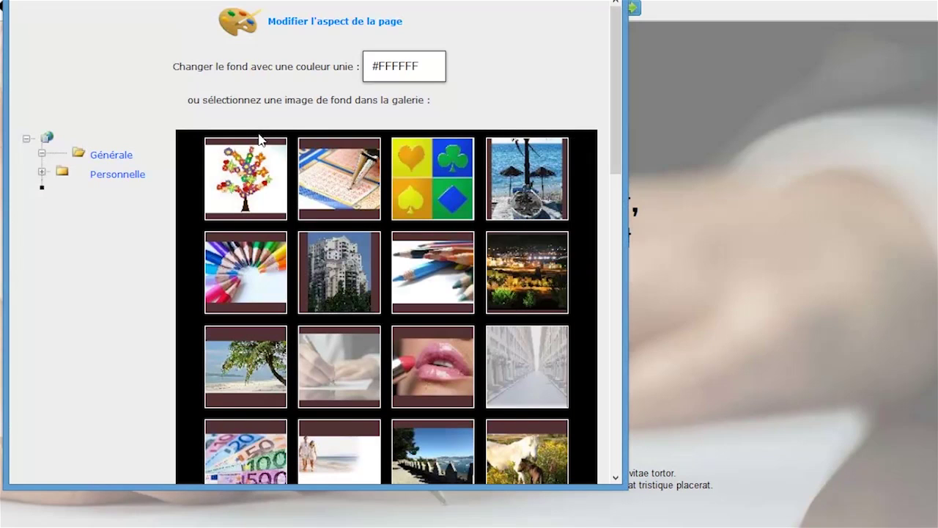
pyautogui.moveTo(613, 90); pyautogui.dragTo(628, 210)
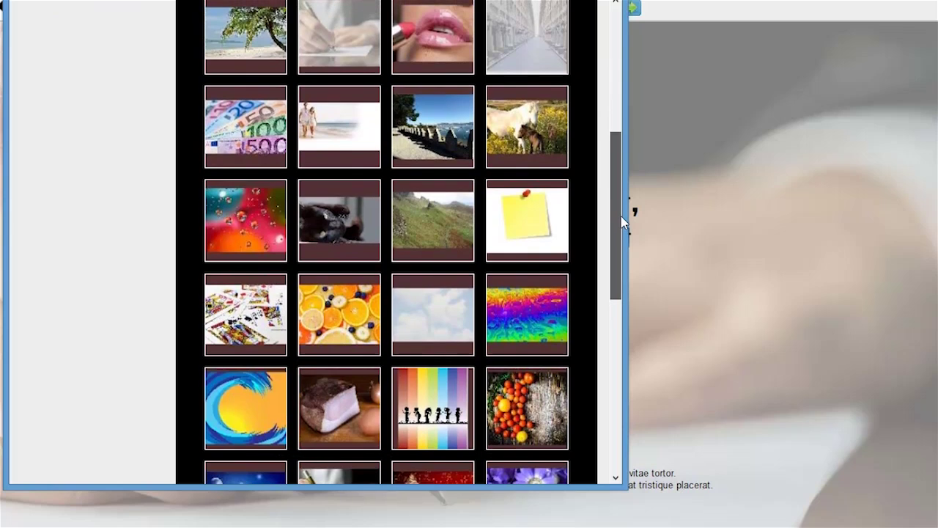
pyautogui.click(423, 325)
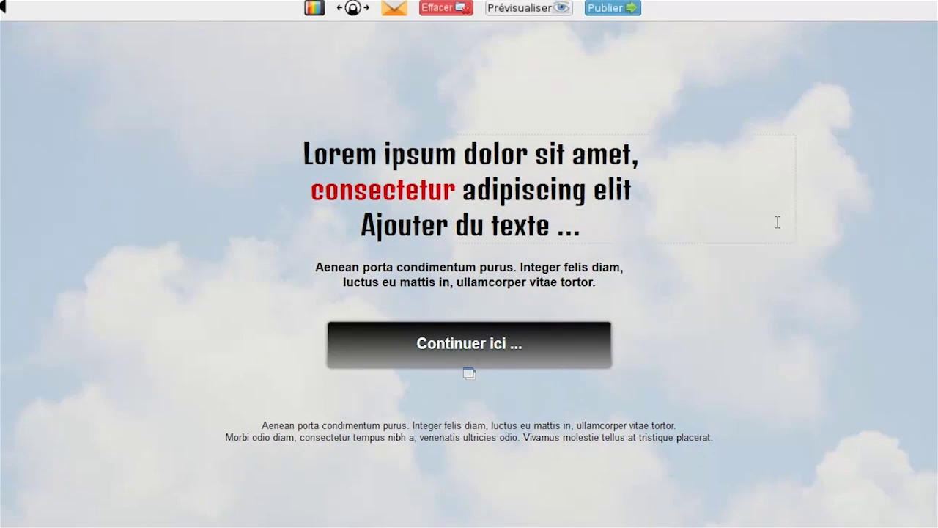
# - Preview the page with its new background, check the pop-up behind "Continuer ici ...", and return to editing
pyautogui.click(534, 10)
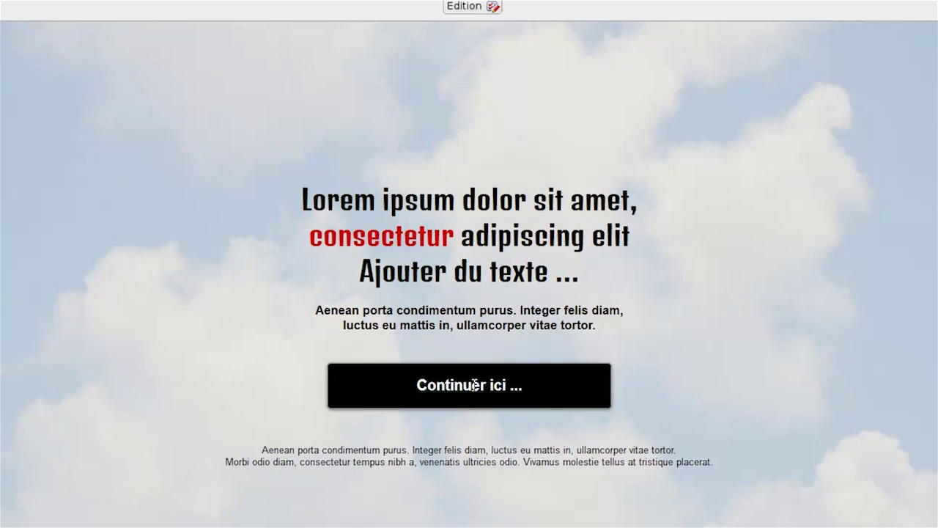
pyautogui.click(472, 381)
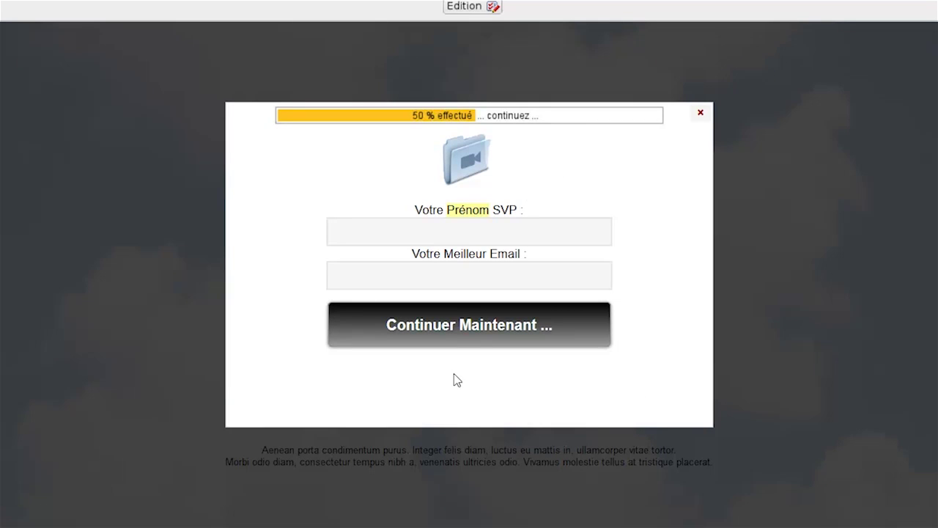
pyautogui.click(700, 114)
pyautogui.click(467, 9)
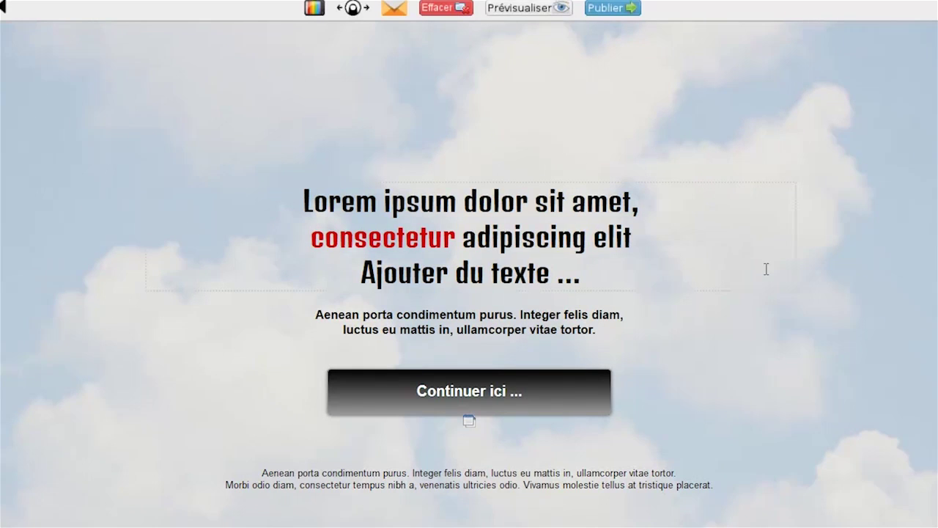
# - Publish the page and find "pagesdetest" in the sales tunnel's page list
pyautogui.click(605, 9)
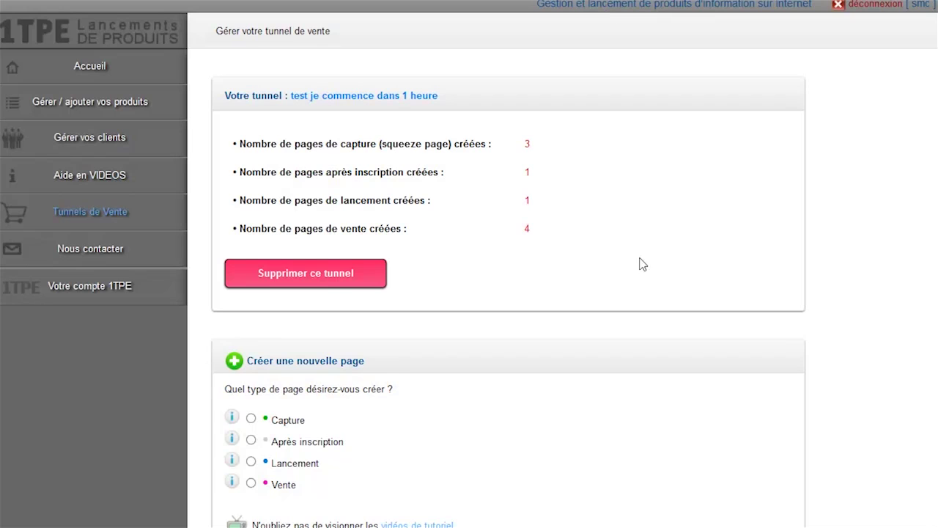
pyautogui.scroll(-6, 469, 293)
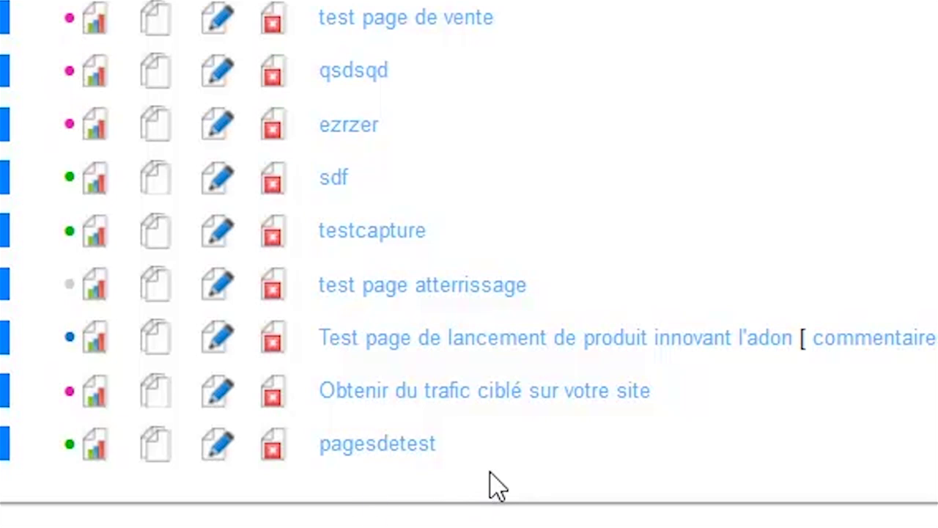
# - Open the published "pagesdetest" page, check the pop-up behind "Continuer ici ..." and close it
pyautogui.click(396, 444)
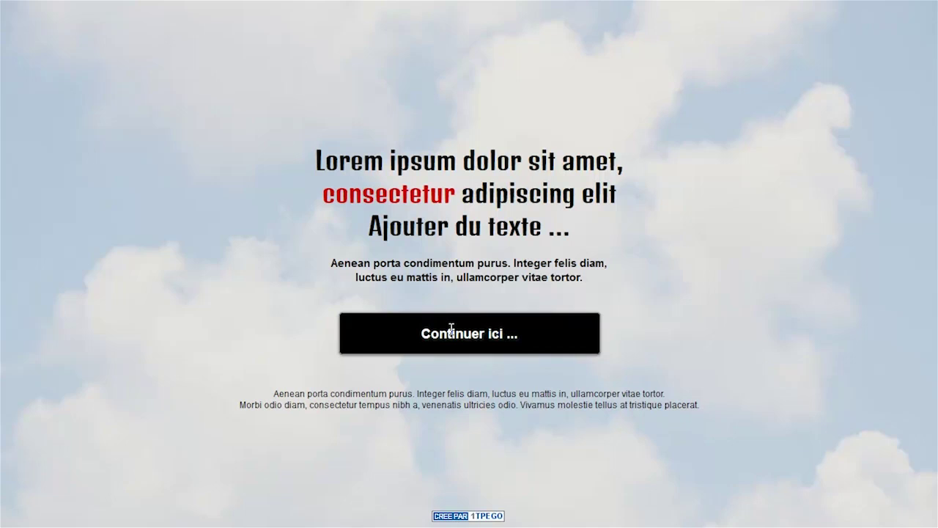
pyautogui.click(475, 333)
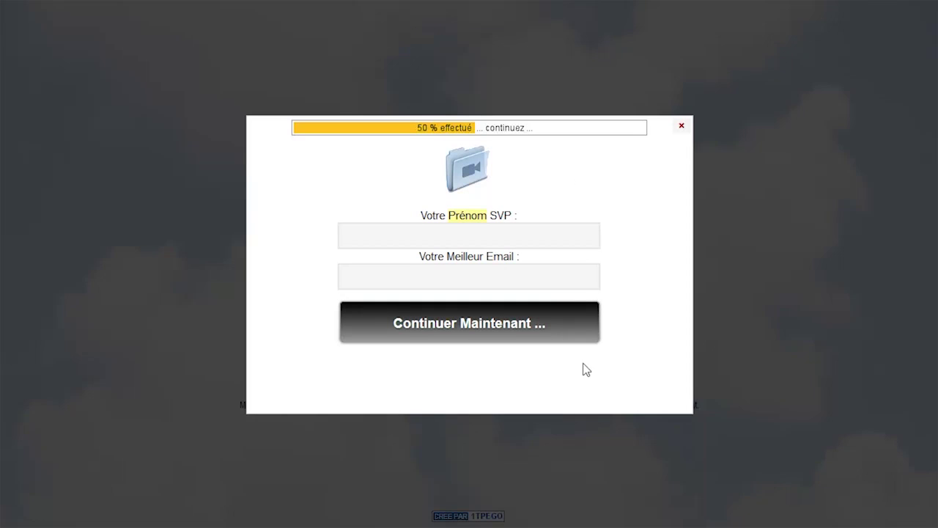
pyautogui.click(681, 125)
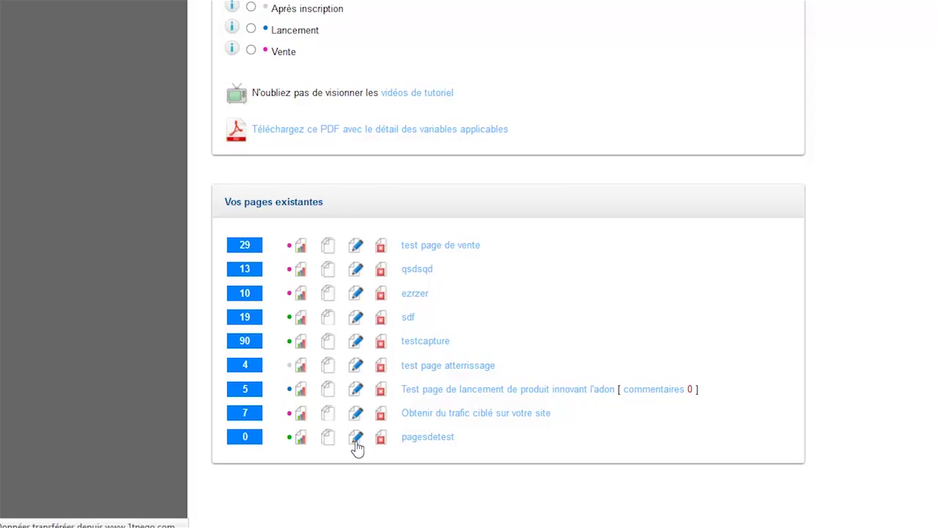
# - Reopen "pagesdetest" for editing and bring up its e-mail form settings
pyautogui.click(234, 444)
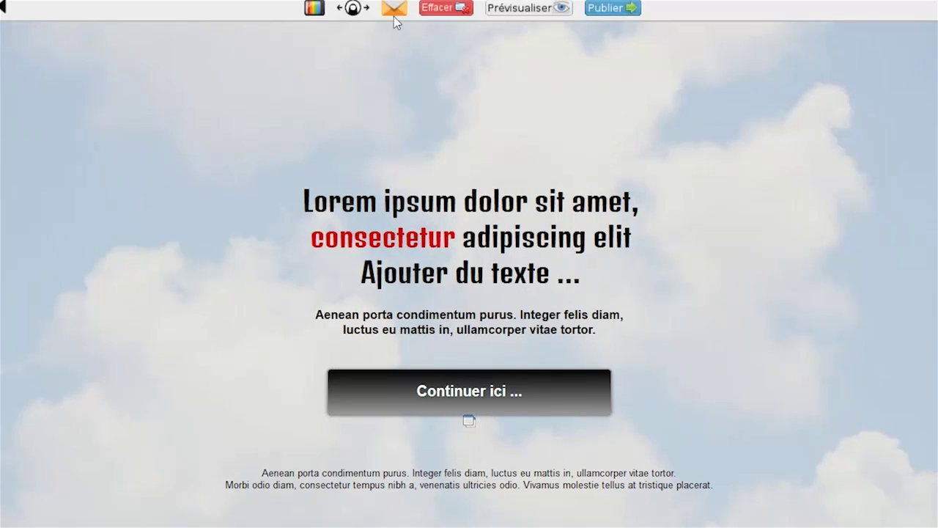
pyautogui.click(394, 16)
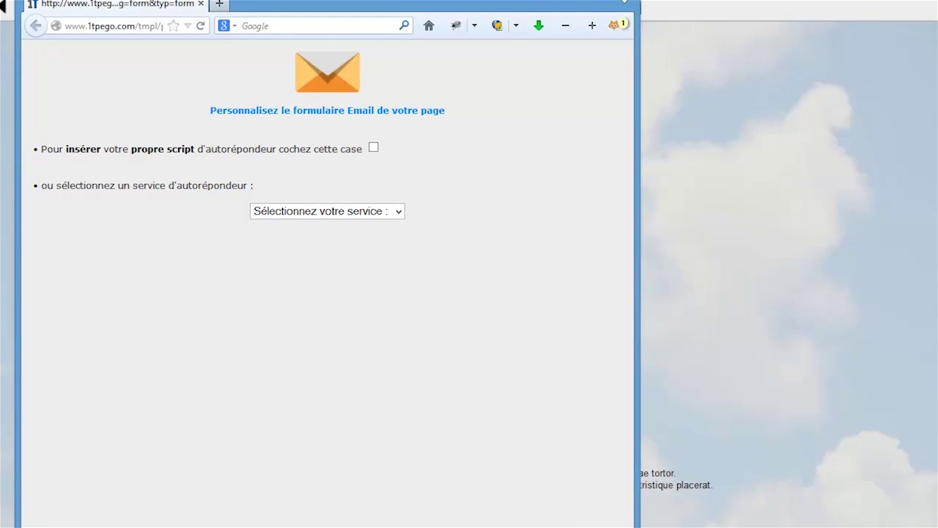
pyautogui.moveTo(551, 6); pyautogui.dragTo(614, 100)
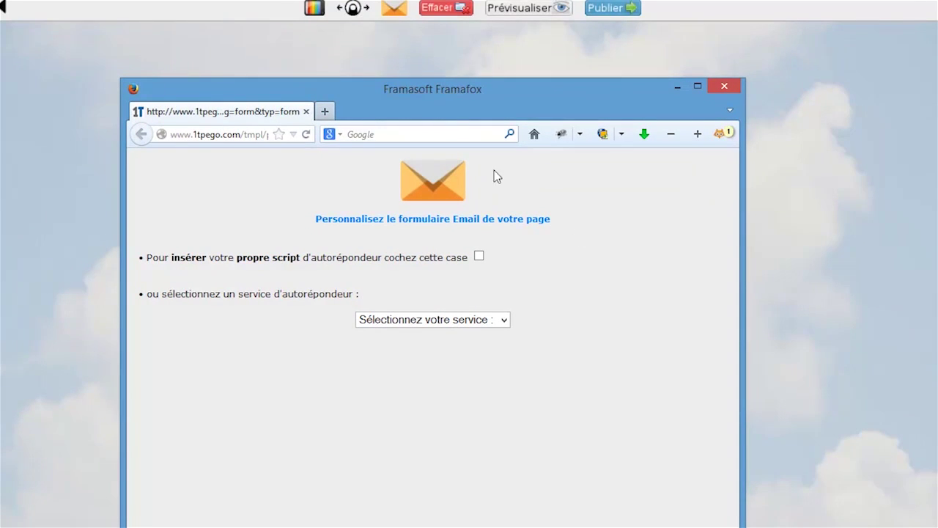
pyautogui.moveTo(528, 110); pyautogui.dragTo(442, 11)
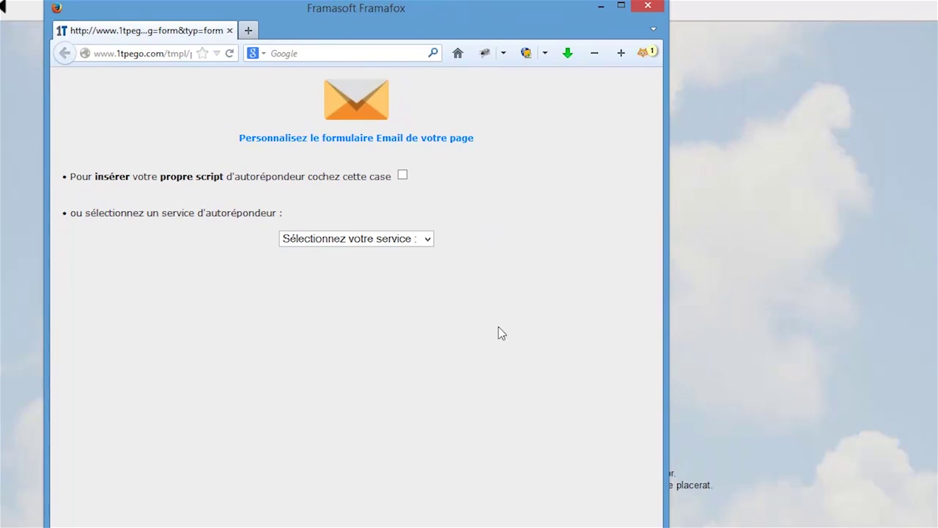
# - Check the available autoresponder services and the option for inserting a custom autoresponder script
pyautogui.click(383, 242)
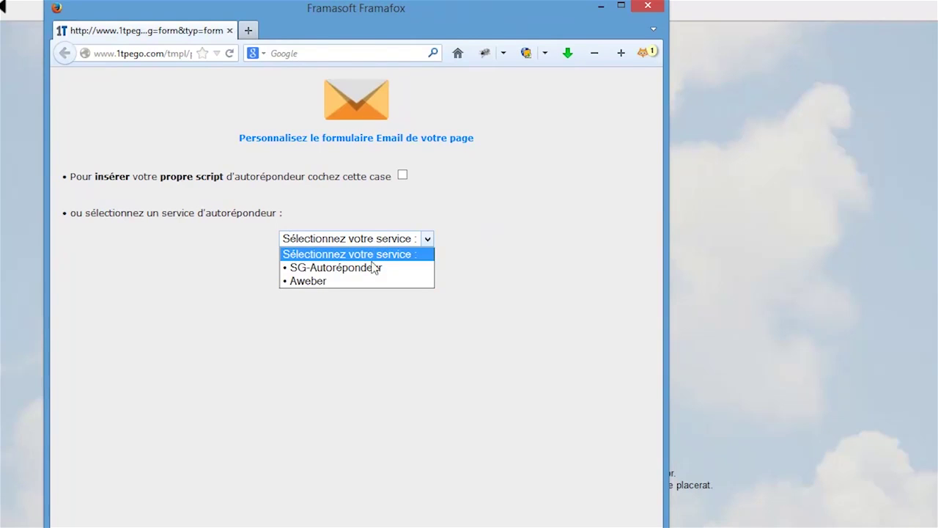
pyautogui.click(452, 193)
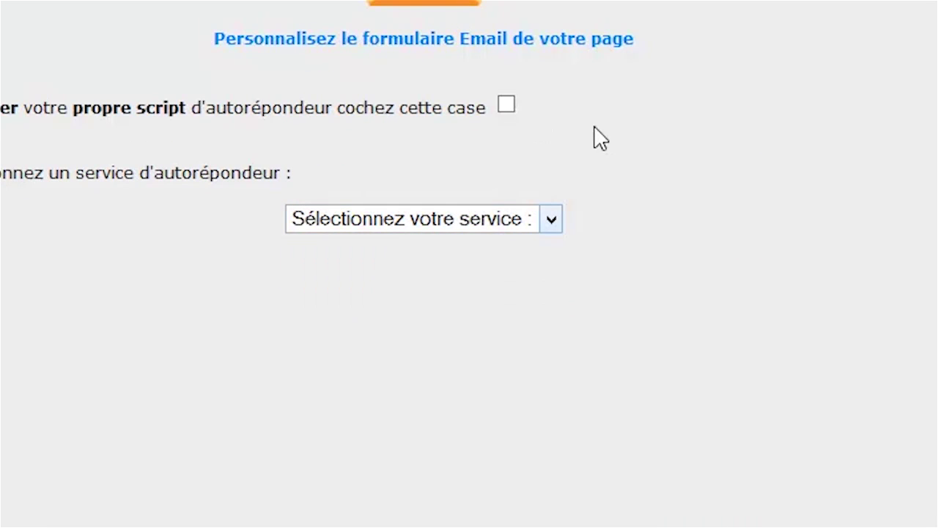
pyautogui.click(507, 105)
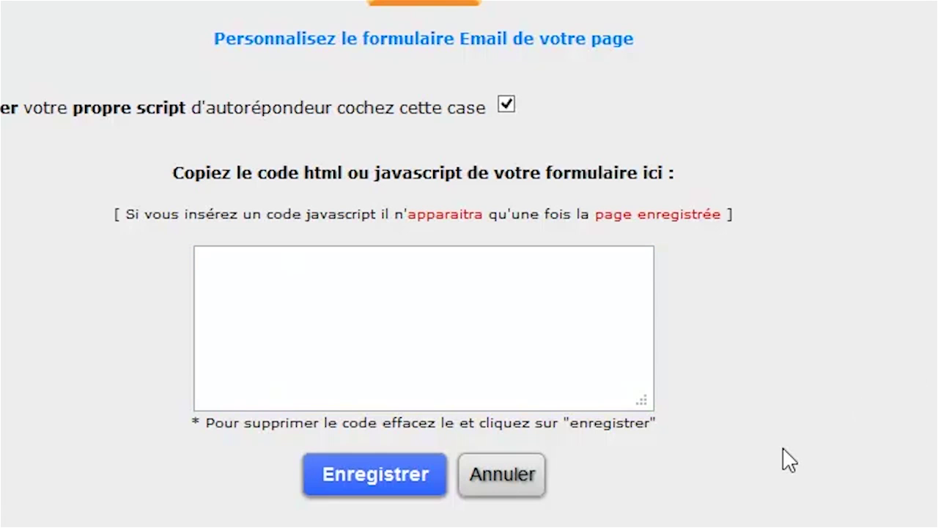
pyautogui.click(507, 107)
# - Choose SG-Autorépondeur as the autoresponder service and enter the SG member number and list number
pyautogui.click(449, 218)
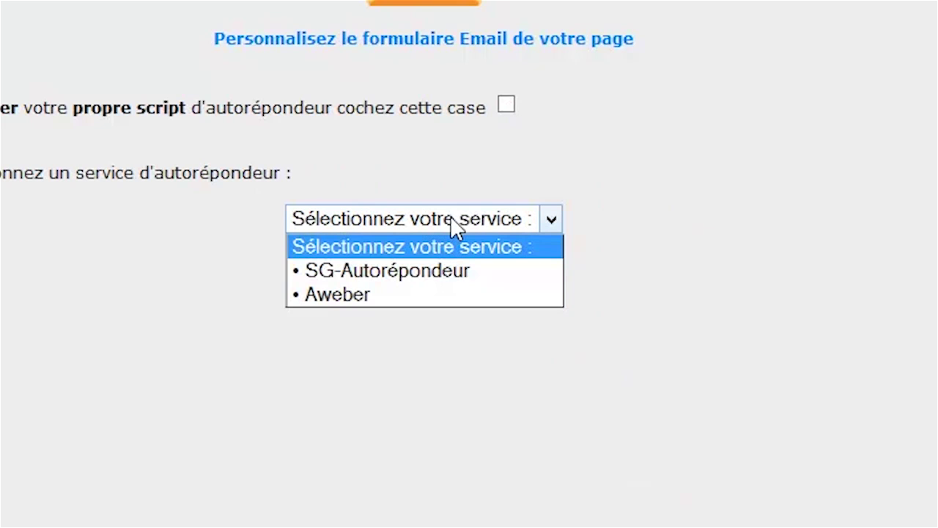
pyautogui.click(409, 273)
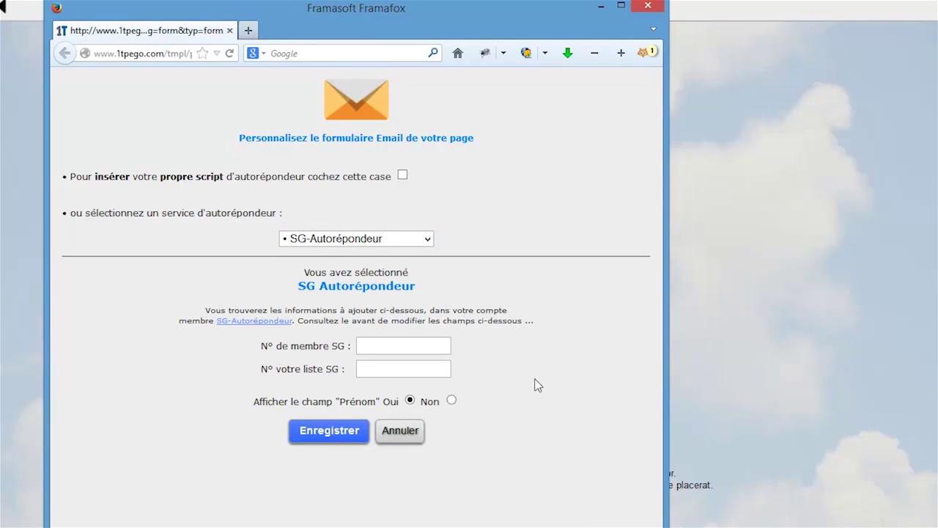
pyautogui.moveTo(502, 22); pyautogui.dragTo(504, 6)
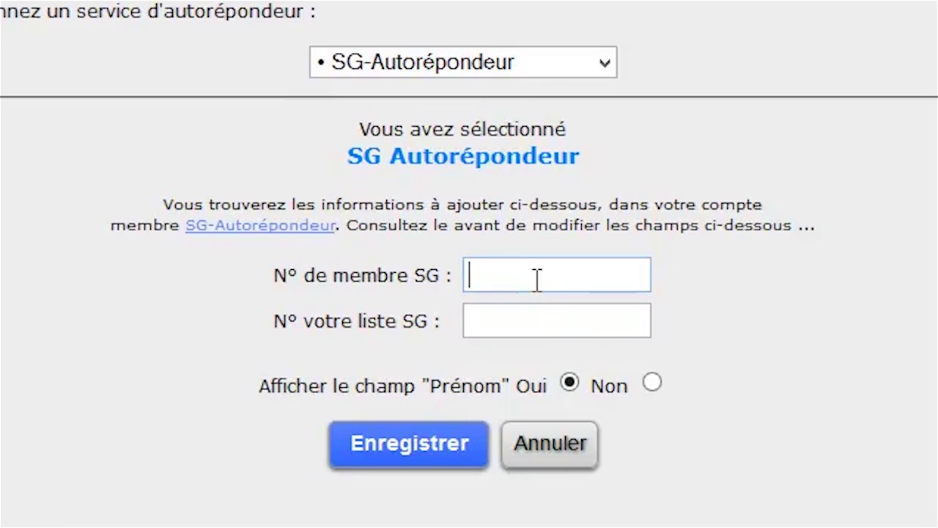
pyautogui.write('324234')
pyautogui.click(600, 315)
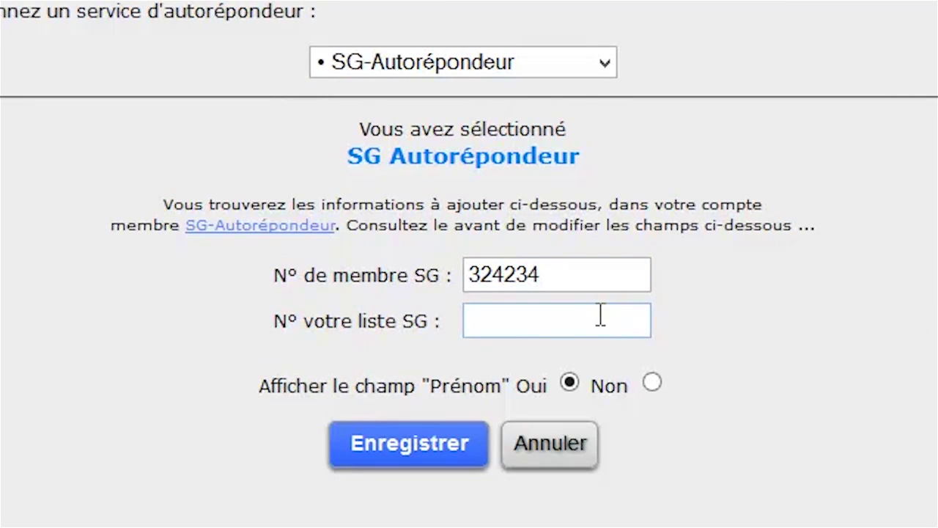
pyautogui.write('324234')
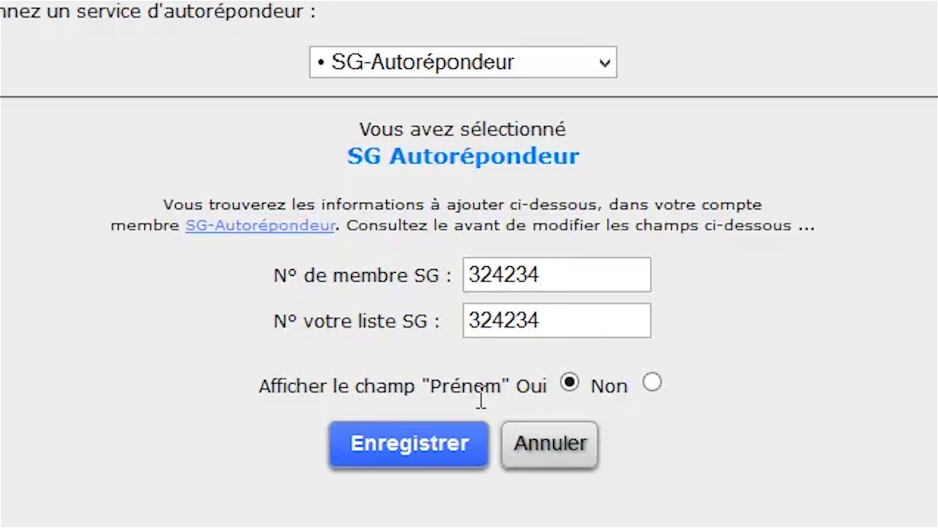
# - Set the "Prénom" field display to Non, save the e-mail form settings and close their window
pyautogui.click(652, 383)
pyautogui.click(380, 443)
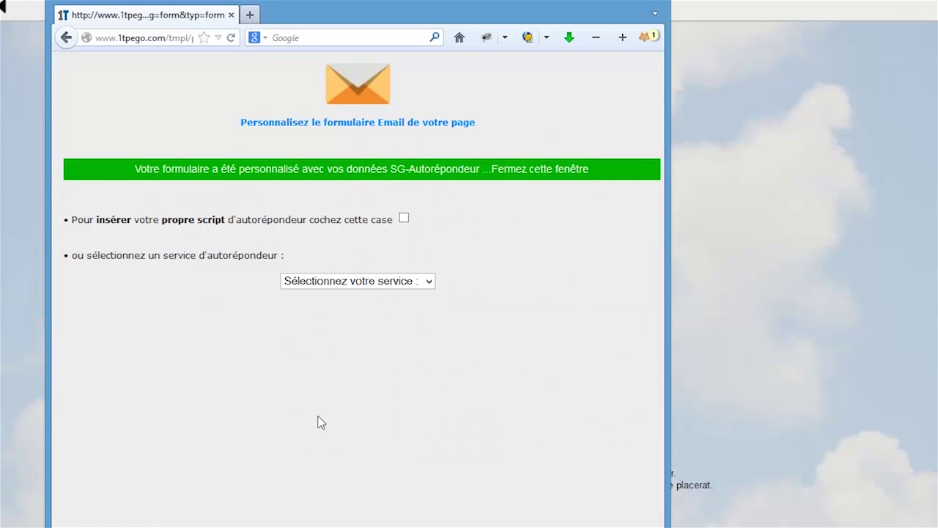
pyautogui.hotkey('ctrl', 'w')
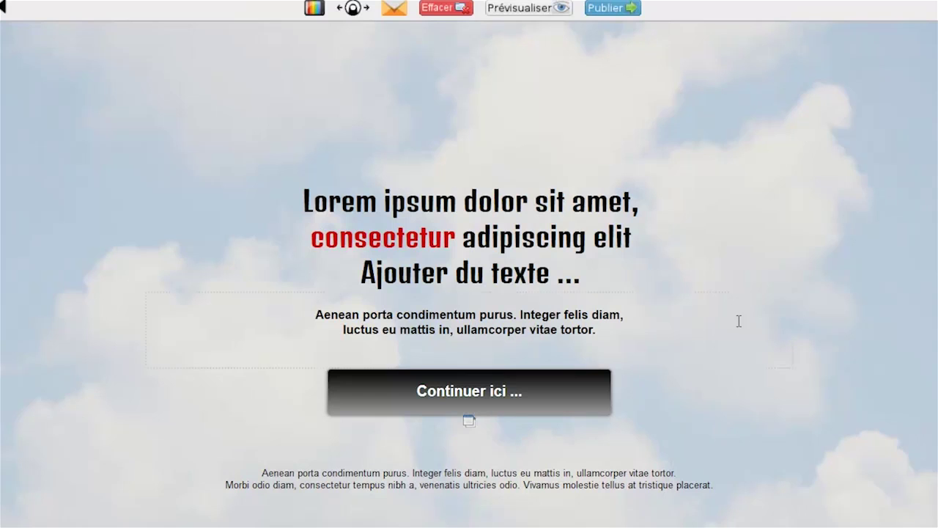
# - Preview the page, check the pop-up form's fields behind "Continuer ici ...", and return to editing
pyautogui.click(528, 8)
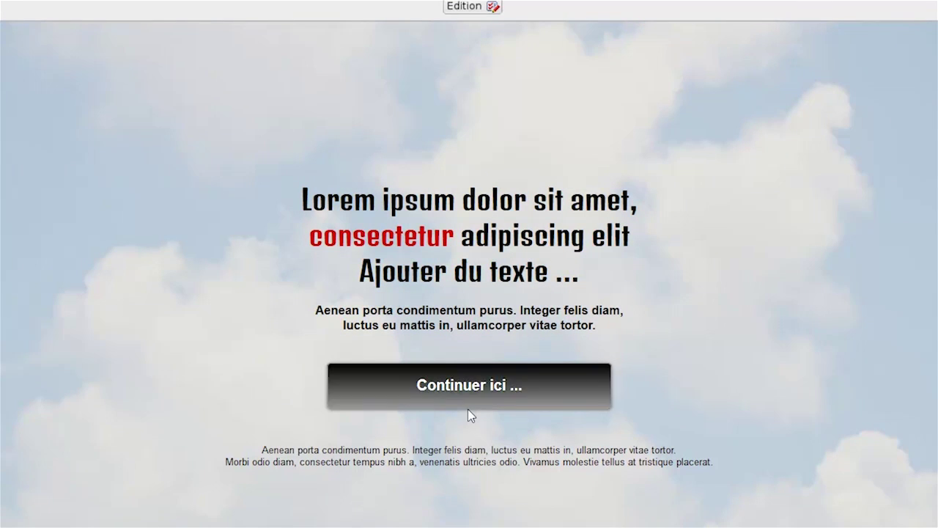
pyautogui.click(468, 389)
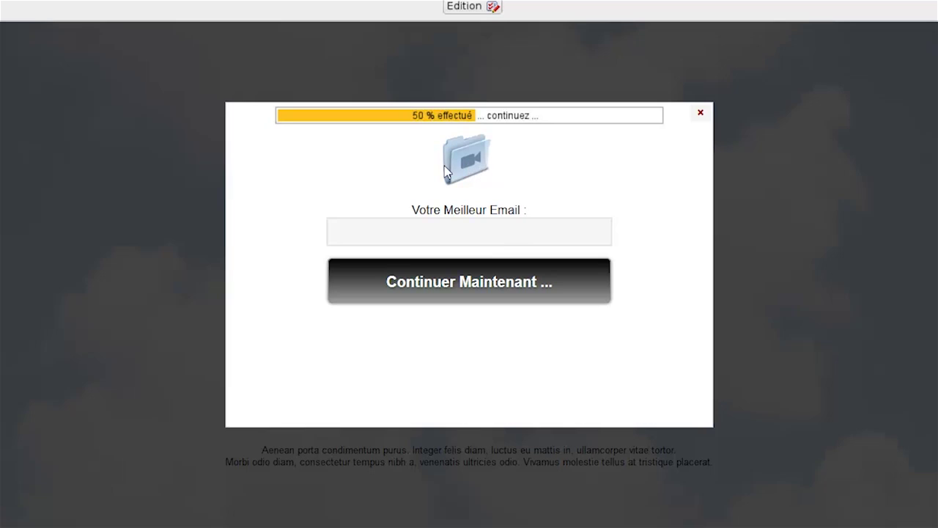
pyautogui.click(701, 113)
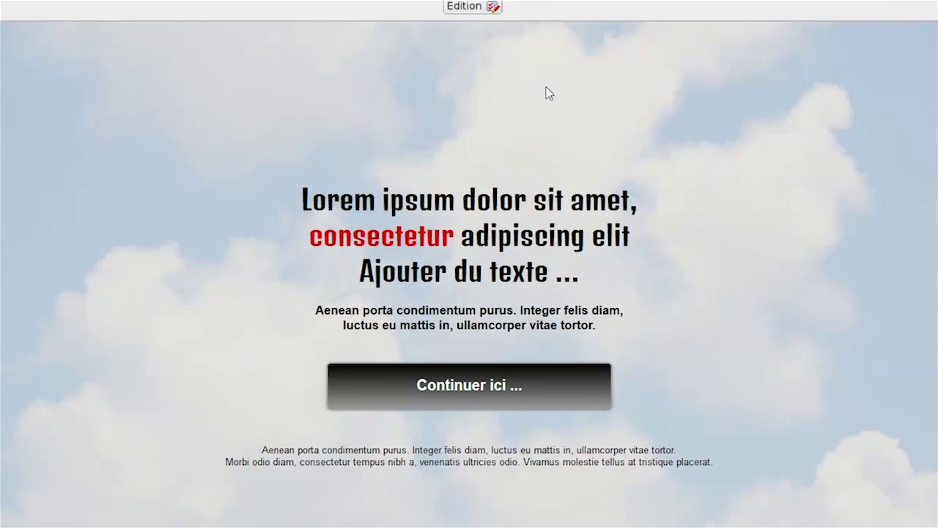
pyautogui.click(472, 6)
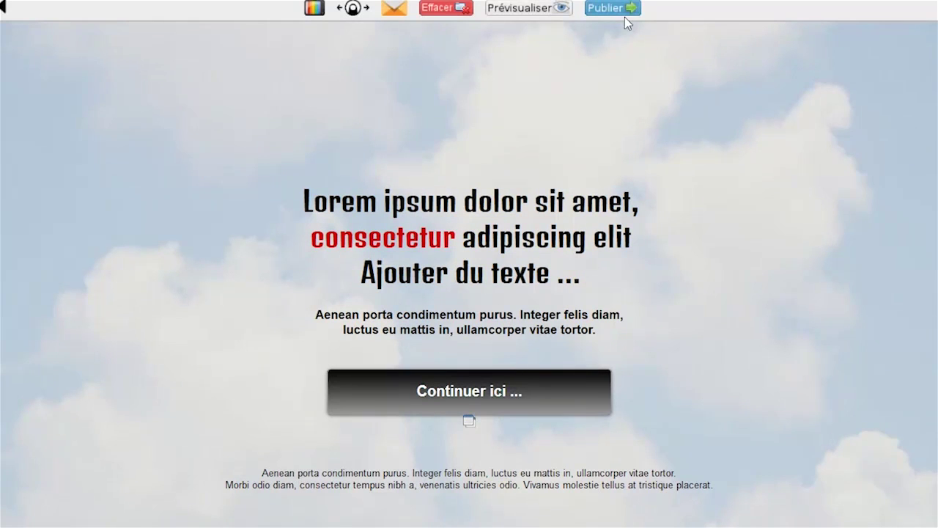
# - Publish the updated page and open "pagesdetest" from the sales tunnel's page list
pyautogui.click(609, 11)
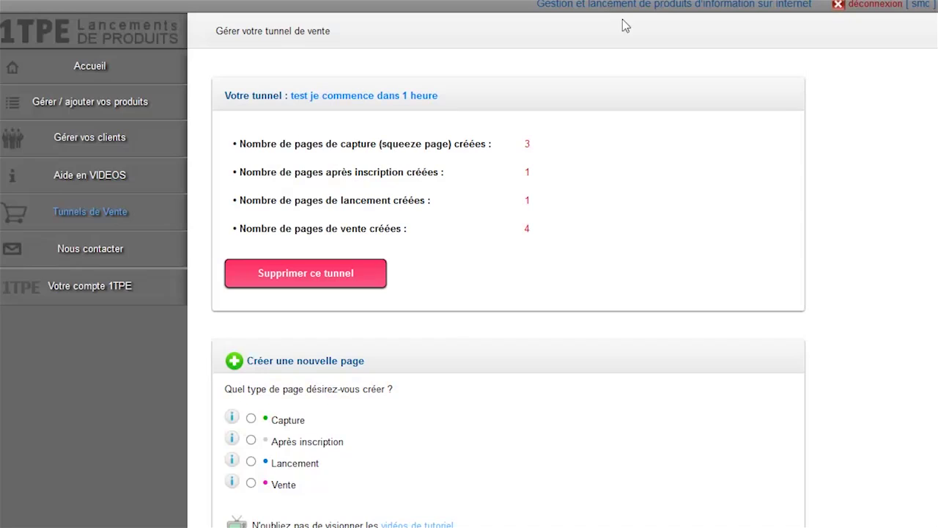
pyautogui.scroll(-5, 901, 407)
pyautogui.click(432, 440)
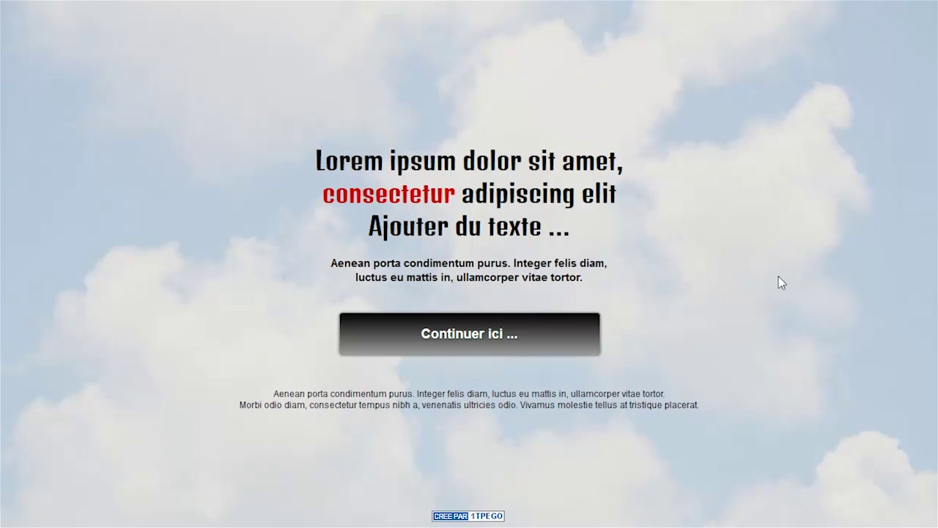
# - Test the live pop-up by submitting its e-mail form empty, then return to the tunnel's page list
pyautogui.scroll(-1, 766, 284)
pyautogui.click(460, 317)
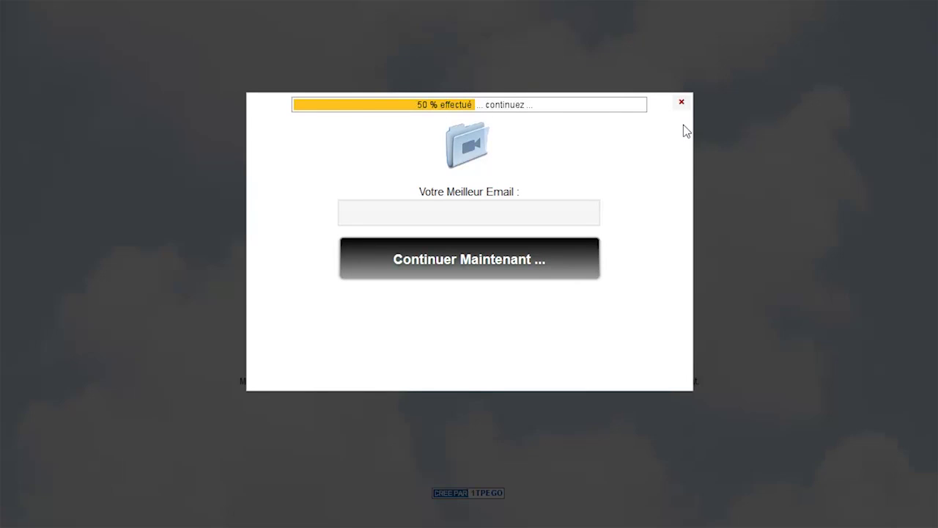
pyautogui.click(462, 268)
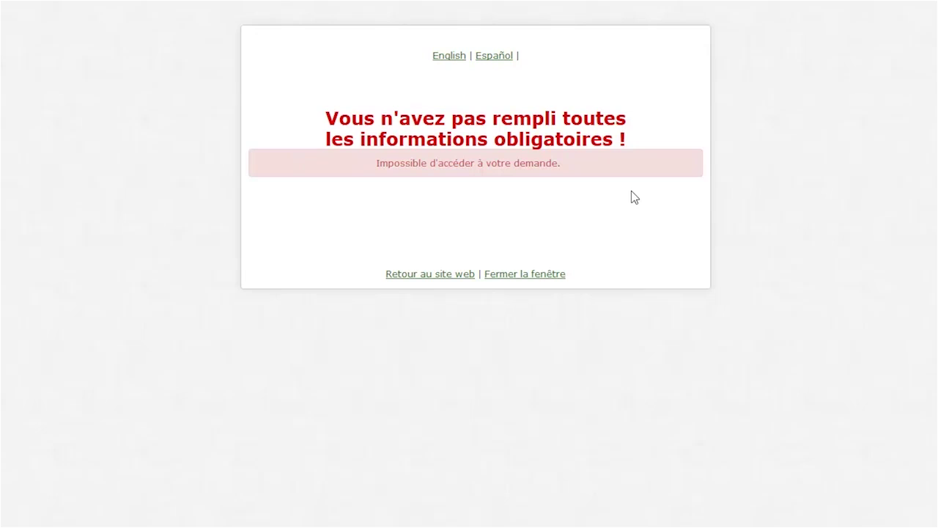
pyautogui.click(426, 274)
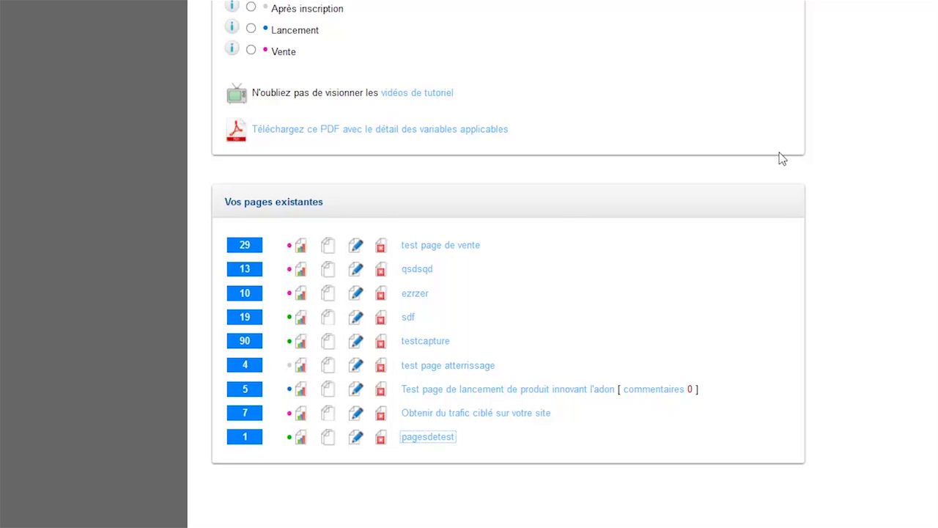
# - Start a new page of type Capture named "sdsqdqs" and continue to the template selection
pyautogui.scroll(4, 592, 347)
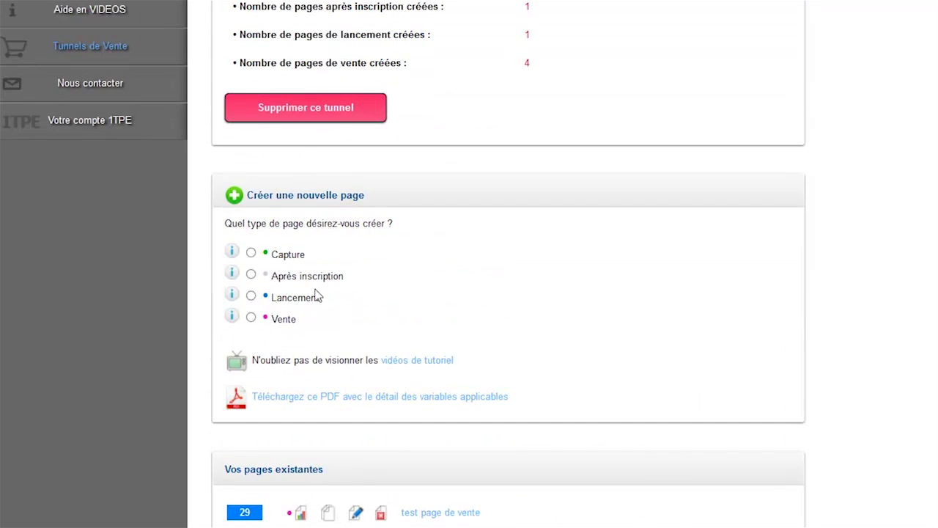
pyautogui.click(250, 252)
pyautogui.scroll(-1, 300, 330)
pyautogui.click(320, 337)
pyautogui.write('sdsqdqs')
pyautogui.click(275, 390)
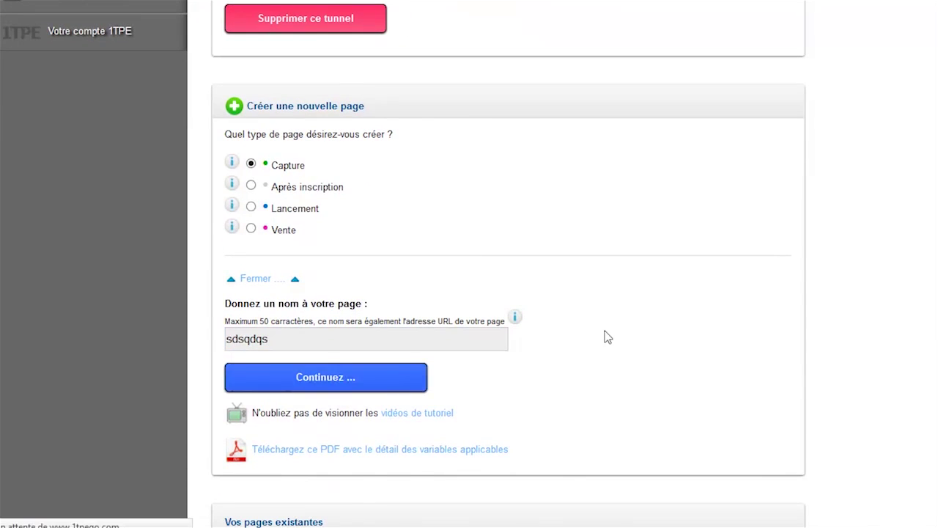
# - Look over the whole gallery of capture page templates, from the first row to the last
pyautogui.scroll(-2, 875, 305)
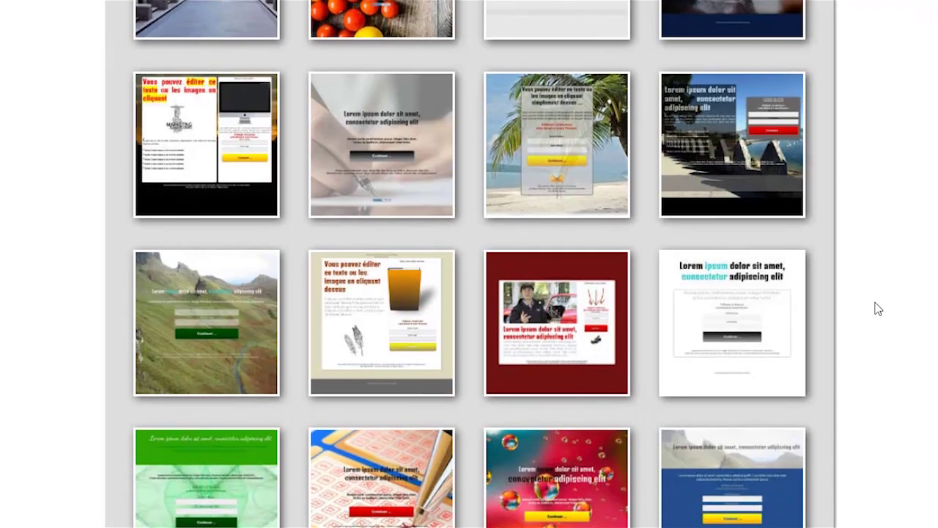
pyautogui.scroll(-3, 878, 309)
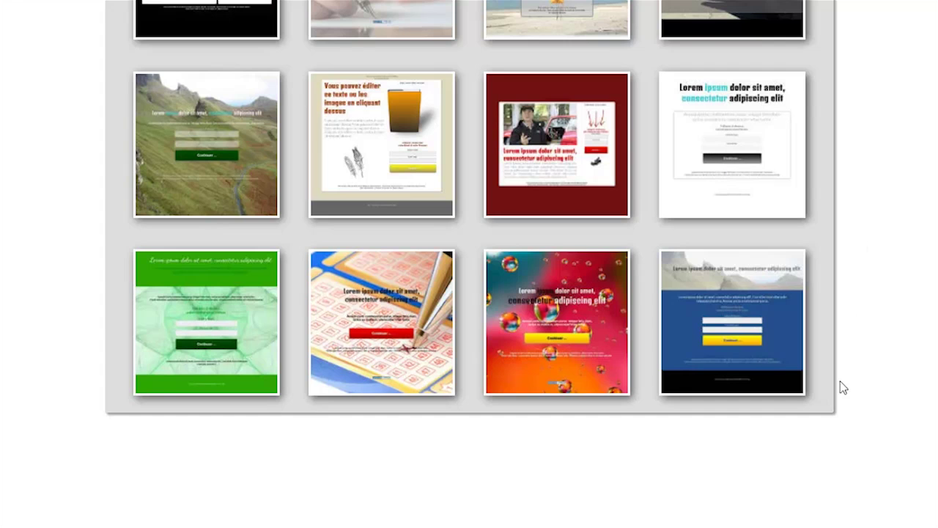
pyautogui.scroll(3, 902, 399)
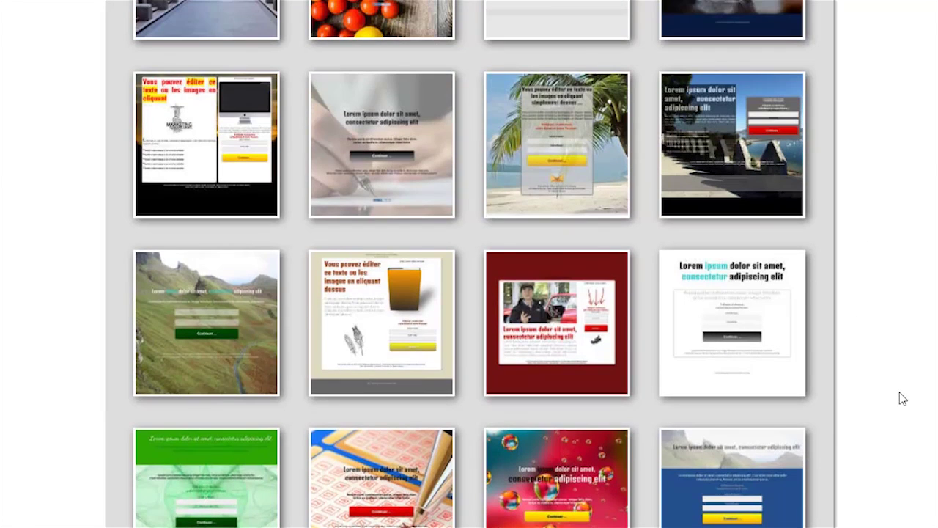
pyautogui.scroll(2, 899, 392)
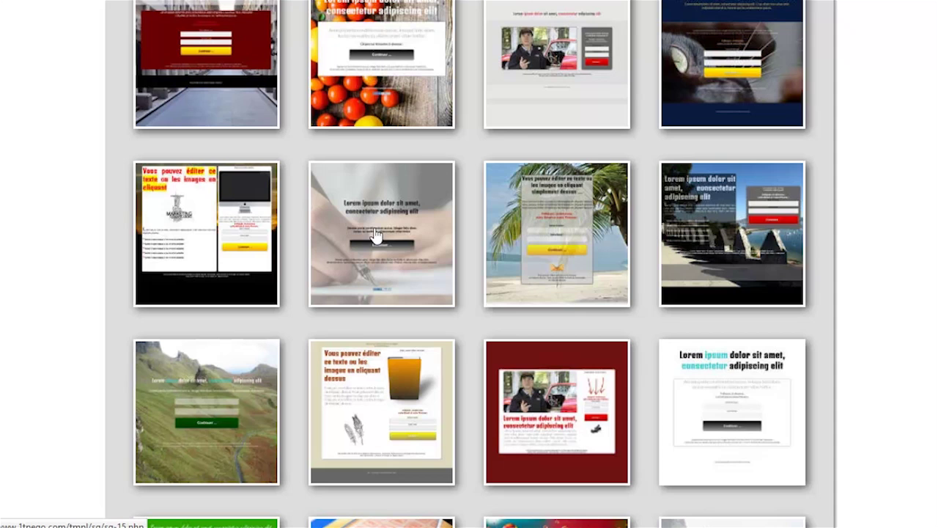
pyautogui.scroll(2, 414, 272)
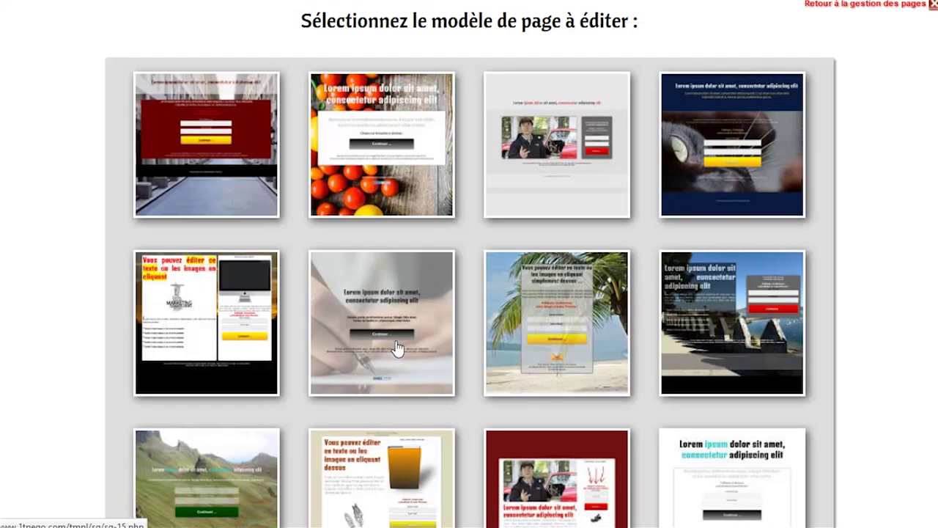
pyautogui.scroll(-2, 437, 322)
pyautogui.scroll(-4, 419, 261)
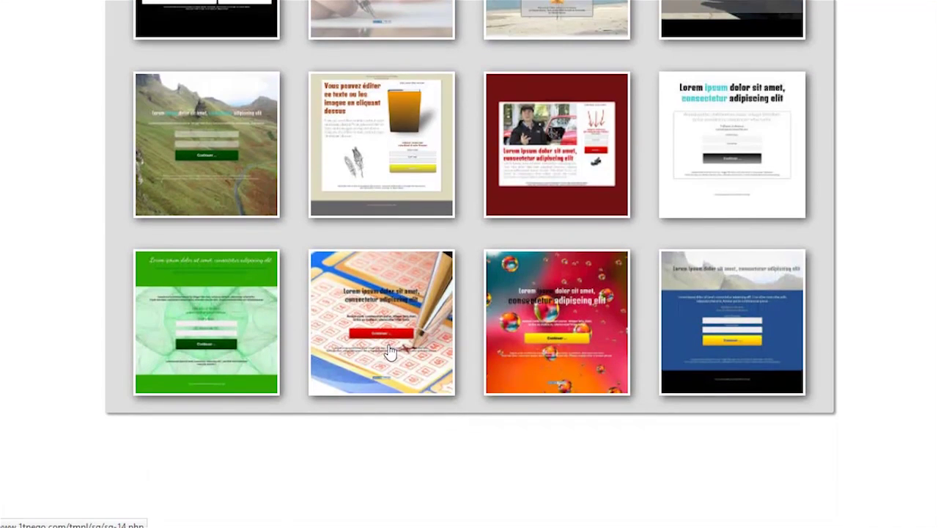
pyautogui.scroll(5, 573, 350)
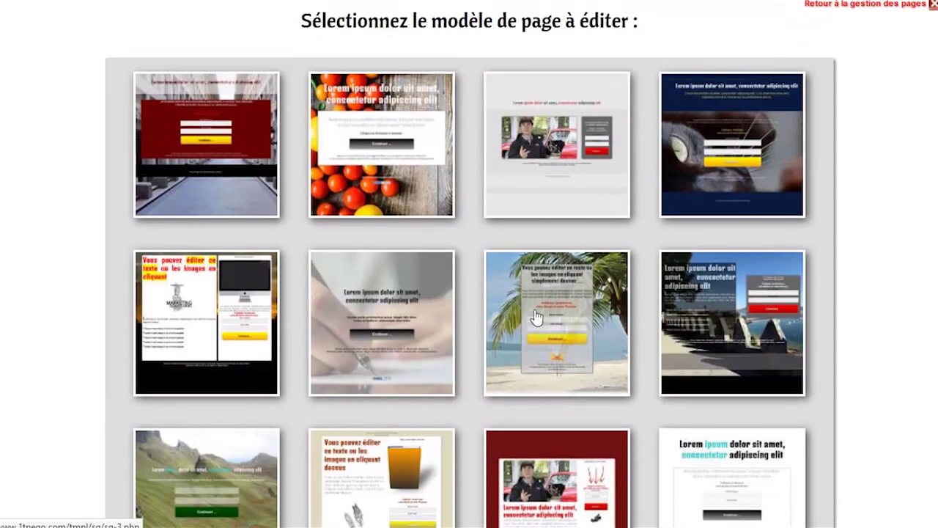
# - Choose the tomato-background template and insert two line breaks between the two lines of small text below the "Continuer ici ..." button
pyautogui.click(417, 146)
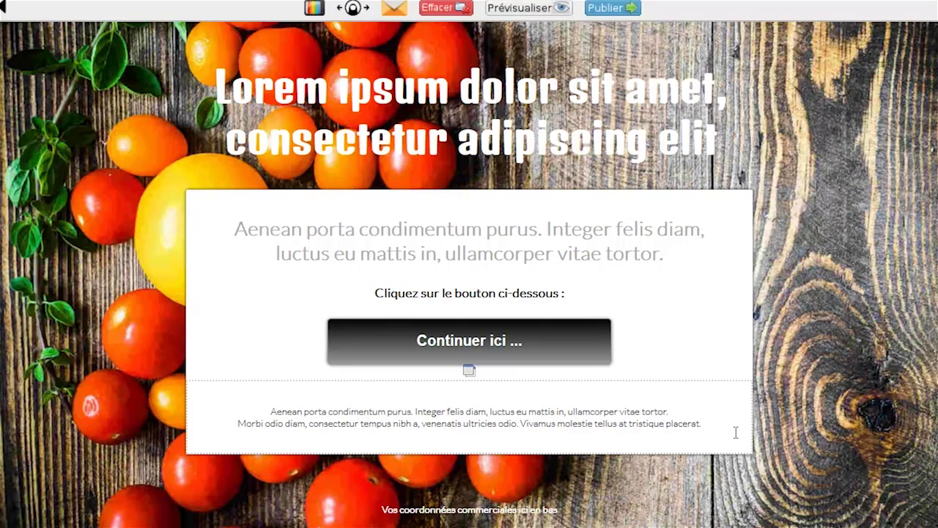
pyautogui.click(697, 410)
pyautogui.press('Return')
pyautogui.press('Return')
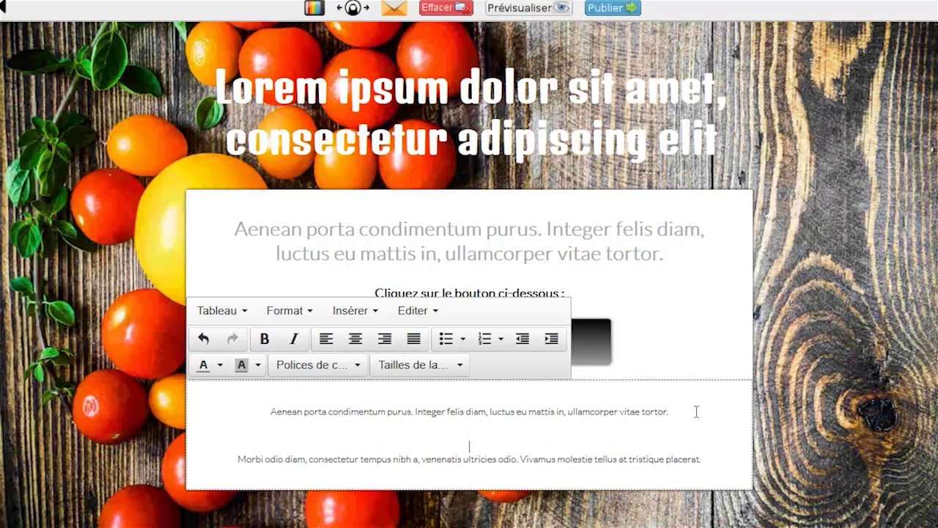
pyautogui.click(803, 344)
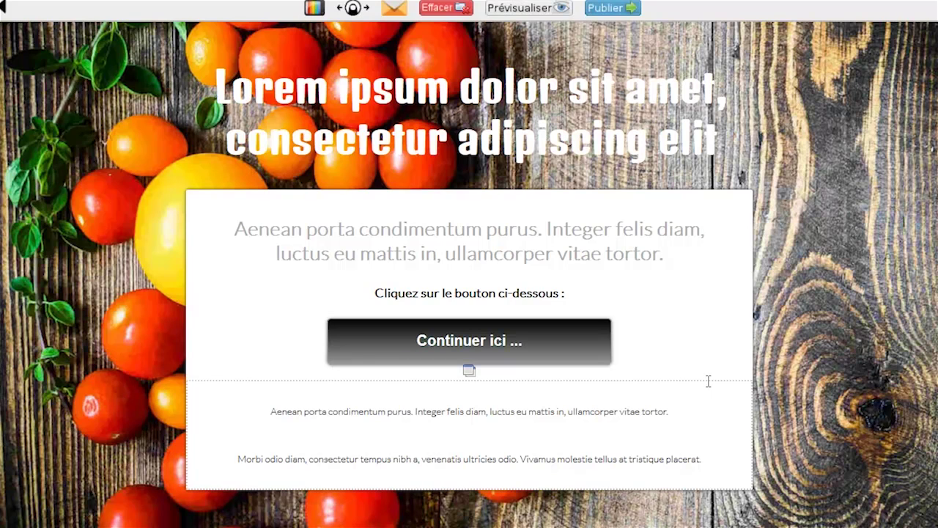
# - Examine the template's pop-up with its first-name and e-mail form twice, closing it each time
pyautogui.click(468, 359)
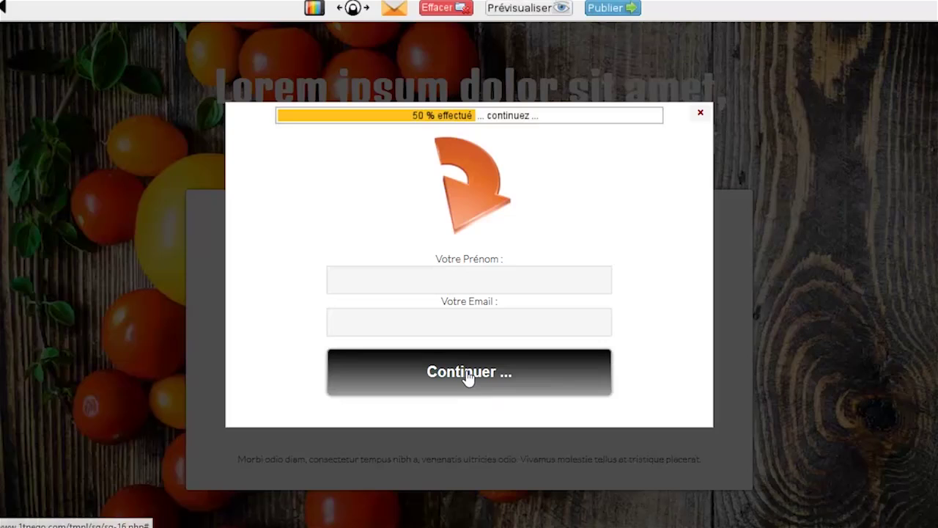
pyautogui.click(701, 114)
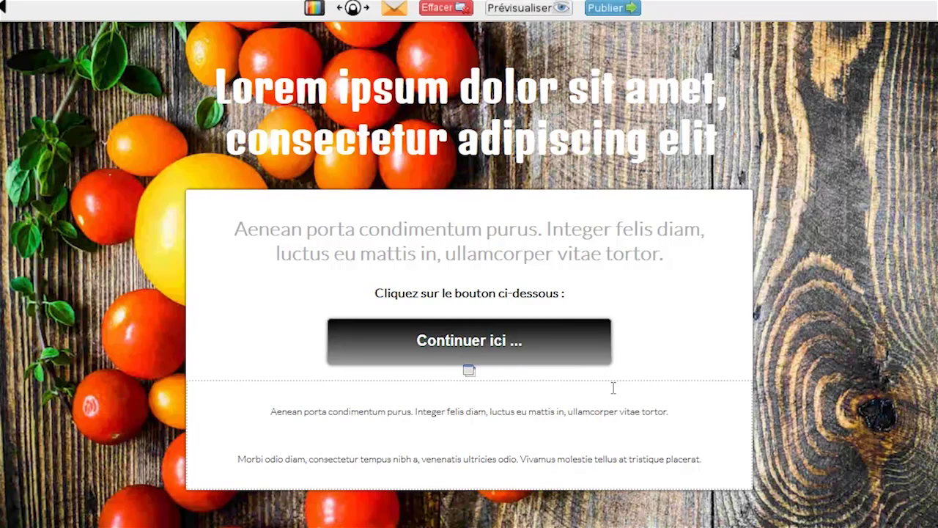
pyautogui.click(469, 371)
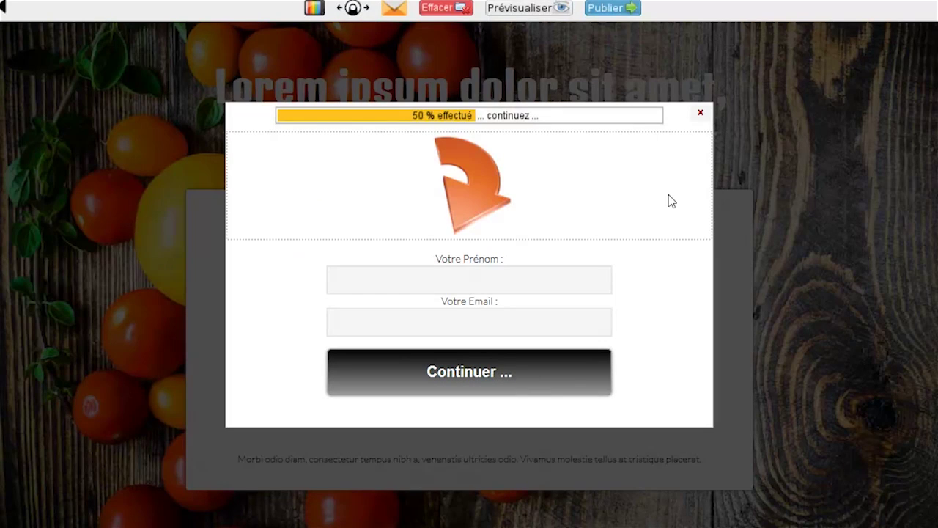
pyautogui.click(701, 115)
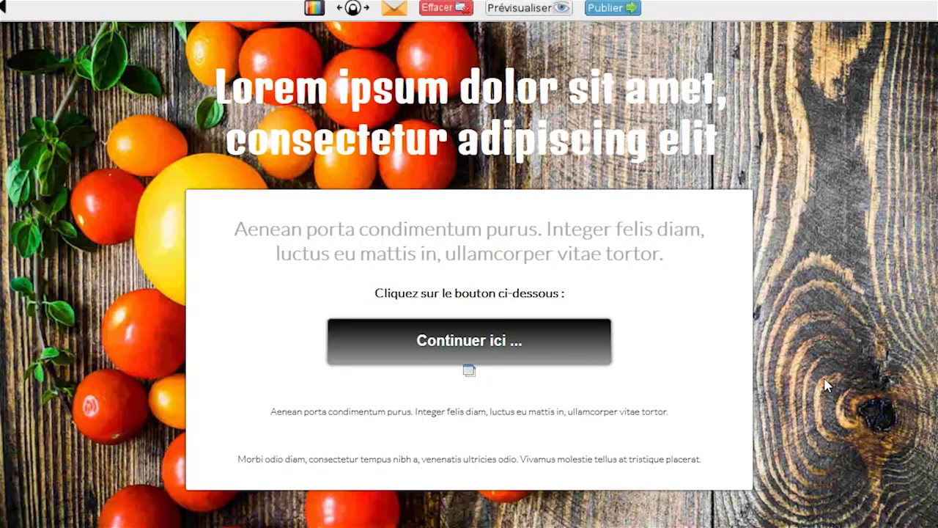